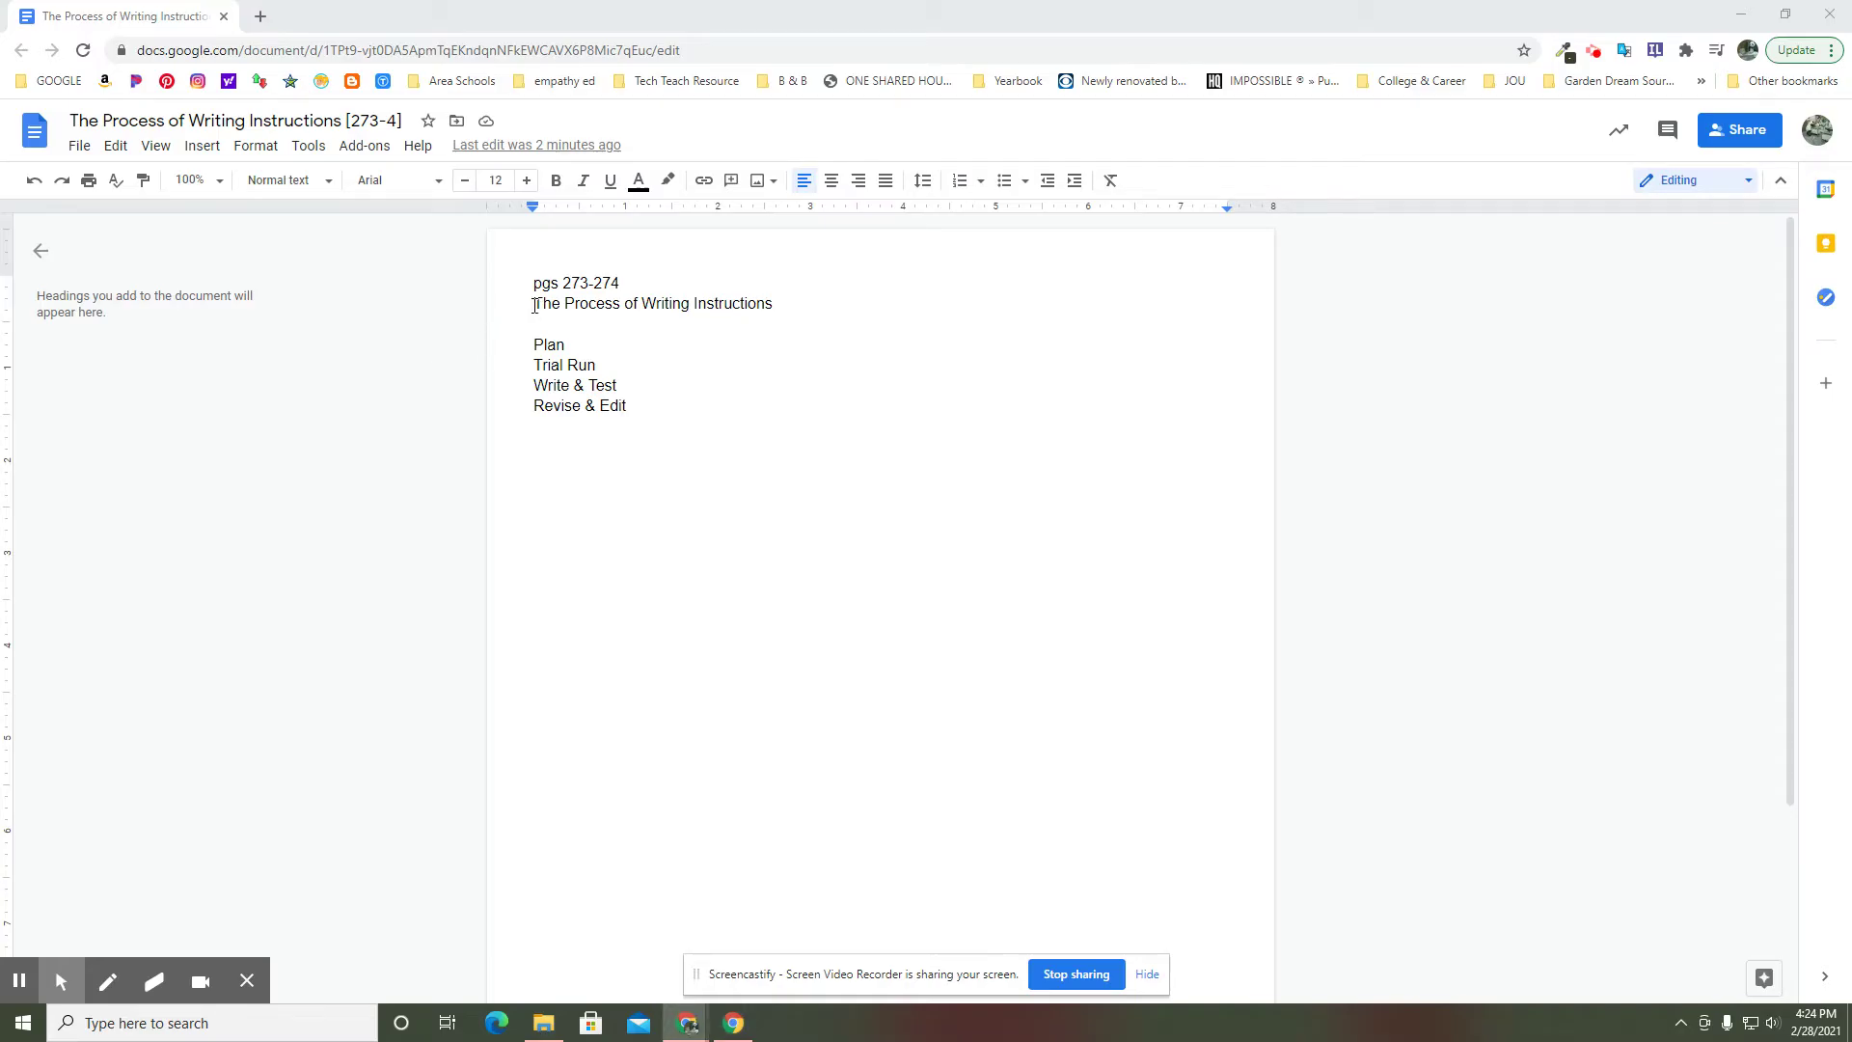
Step: Make 'The Process of Writing Instructions' the document Title, centered in Arial Black
left_click_drag(536, 306, 778, 307)
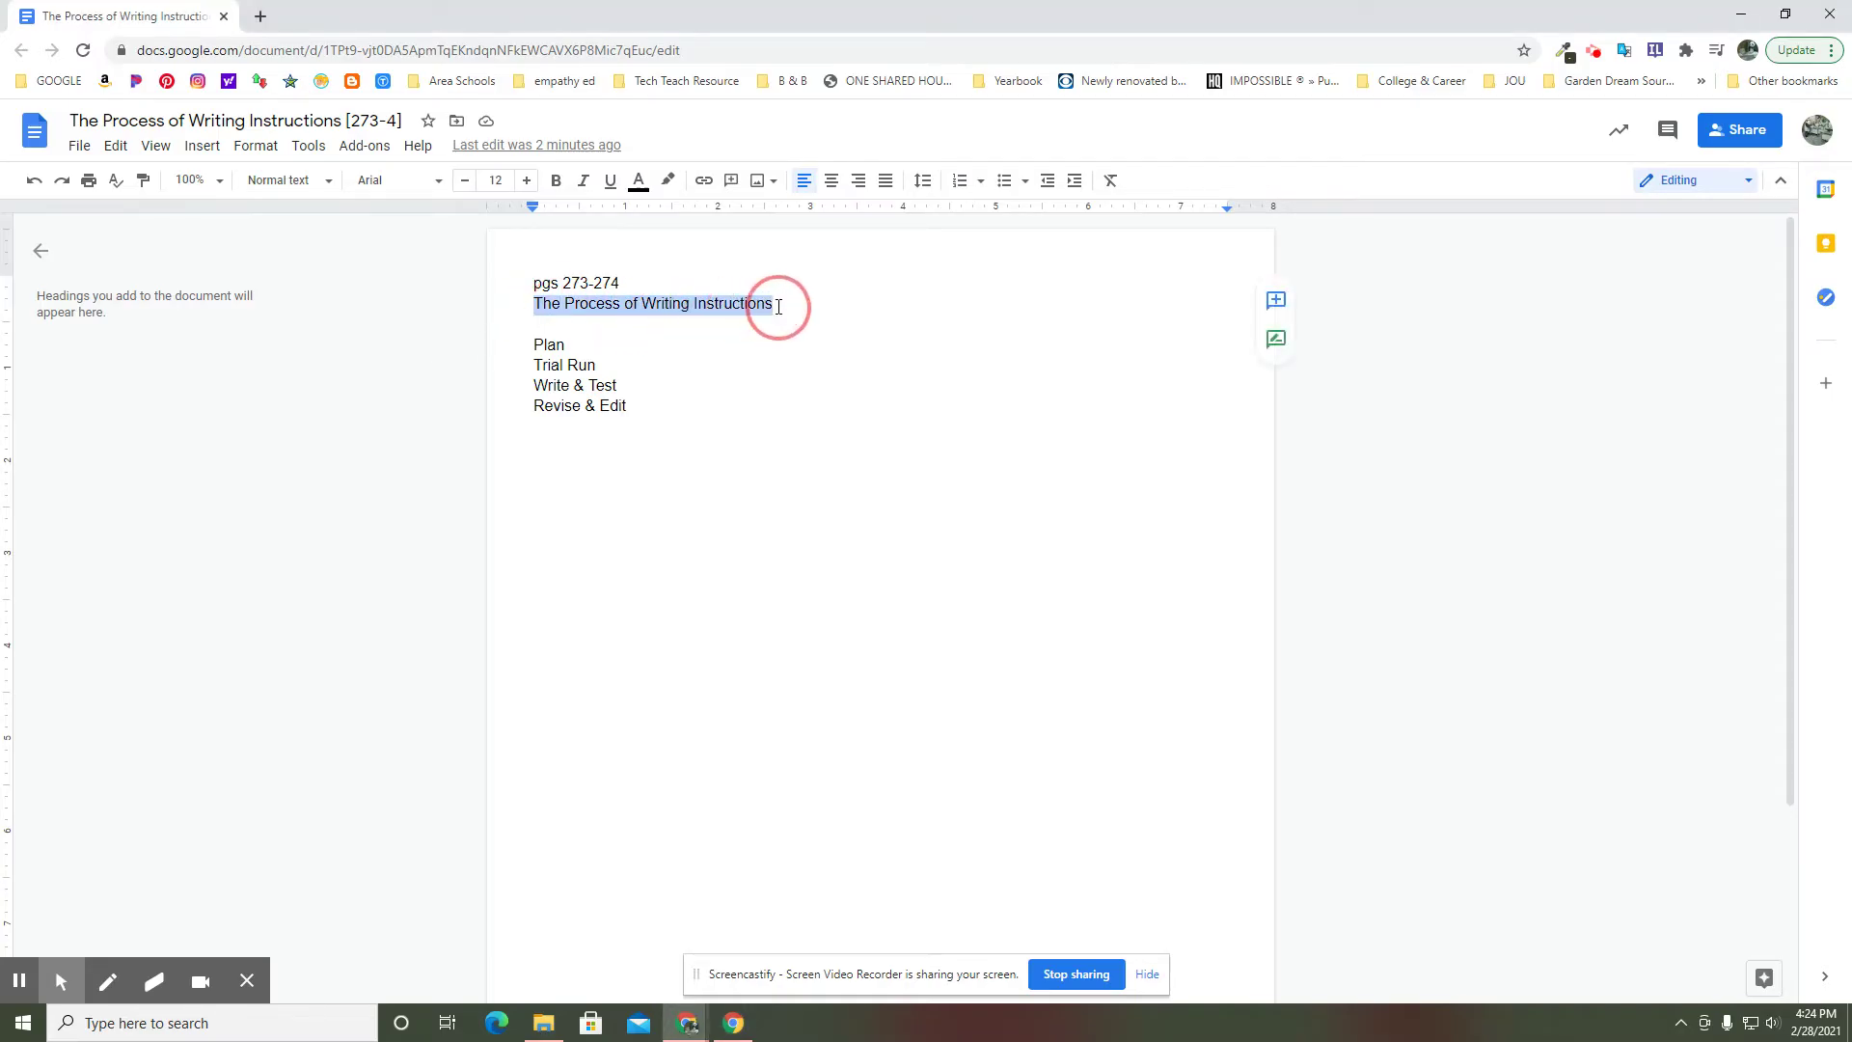
left_click(329, 192)
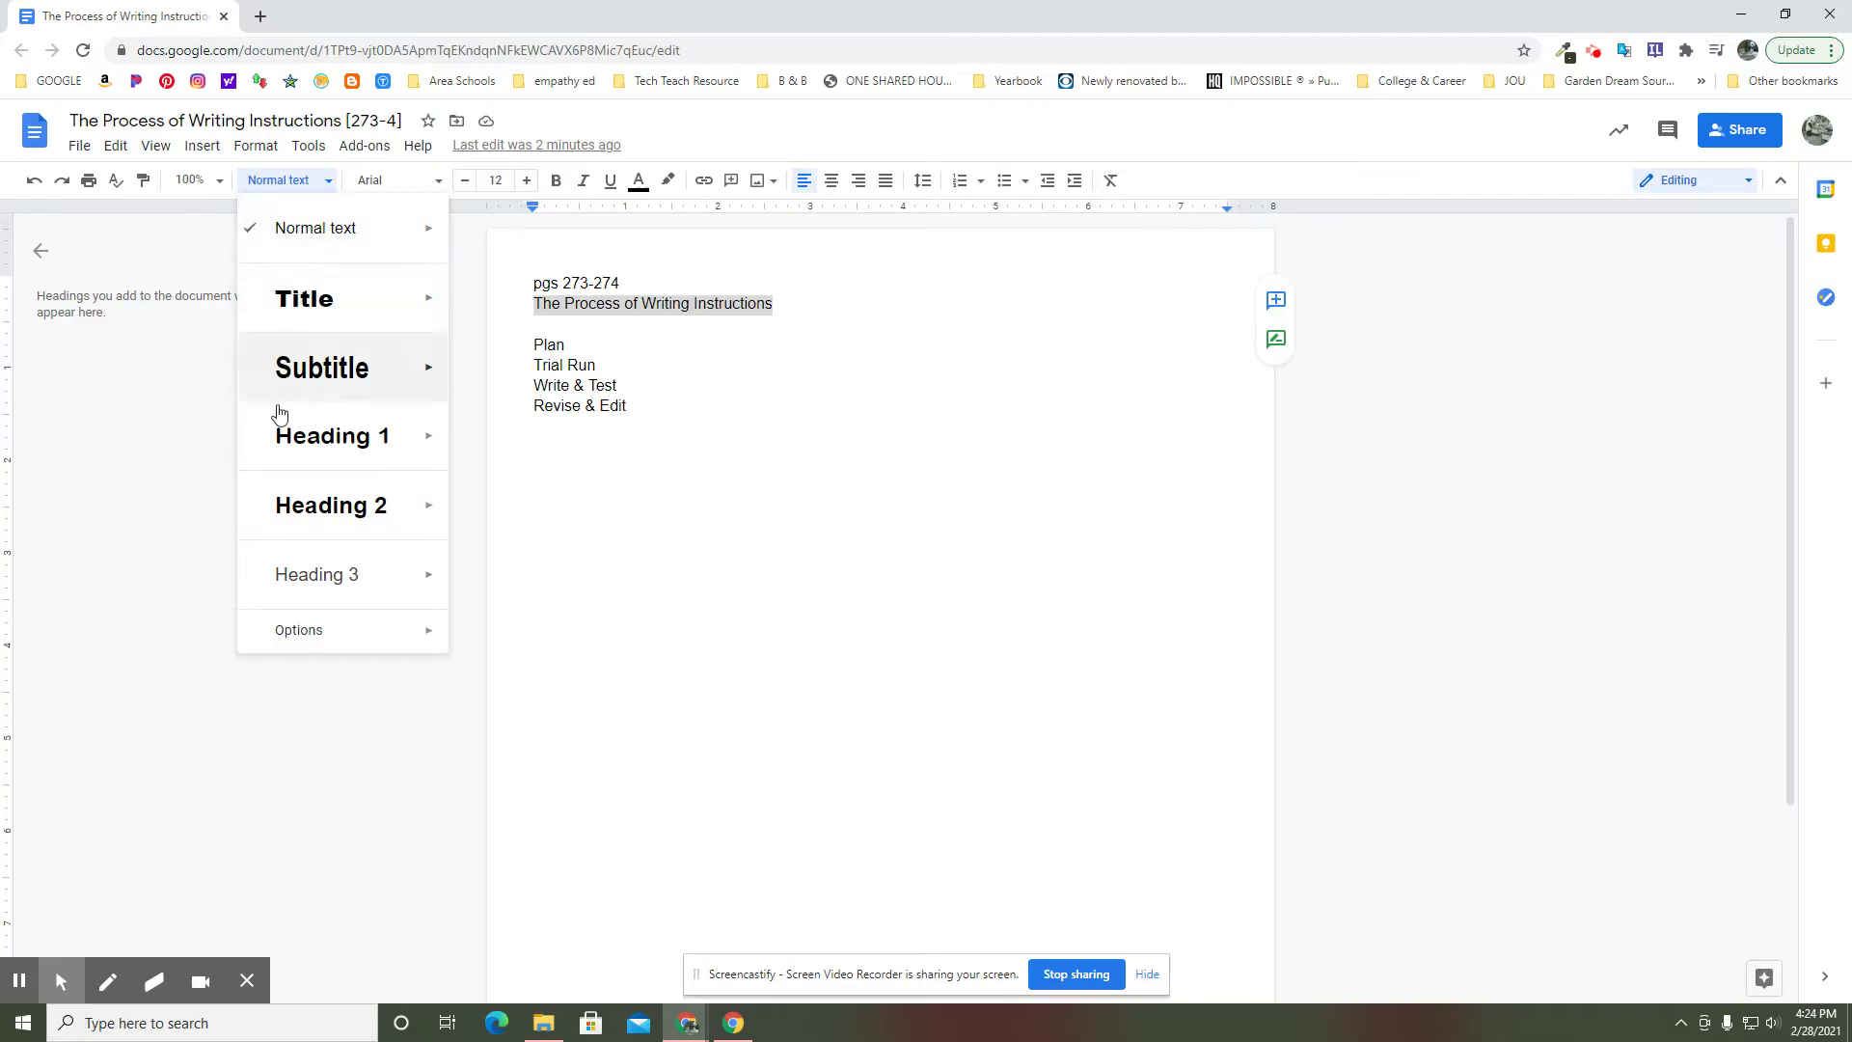
mouse_move(284, 652)
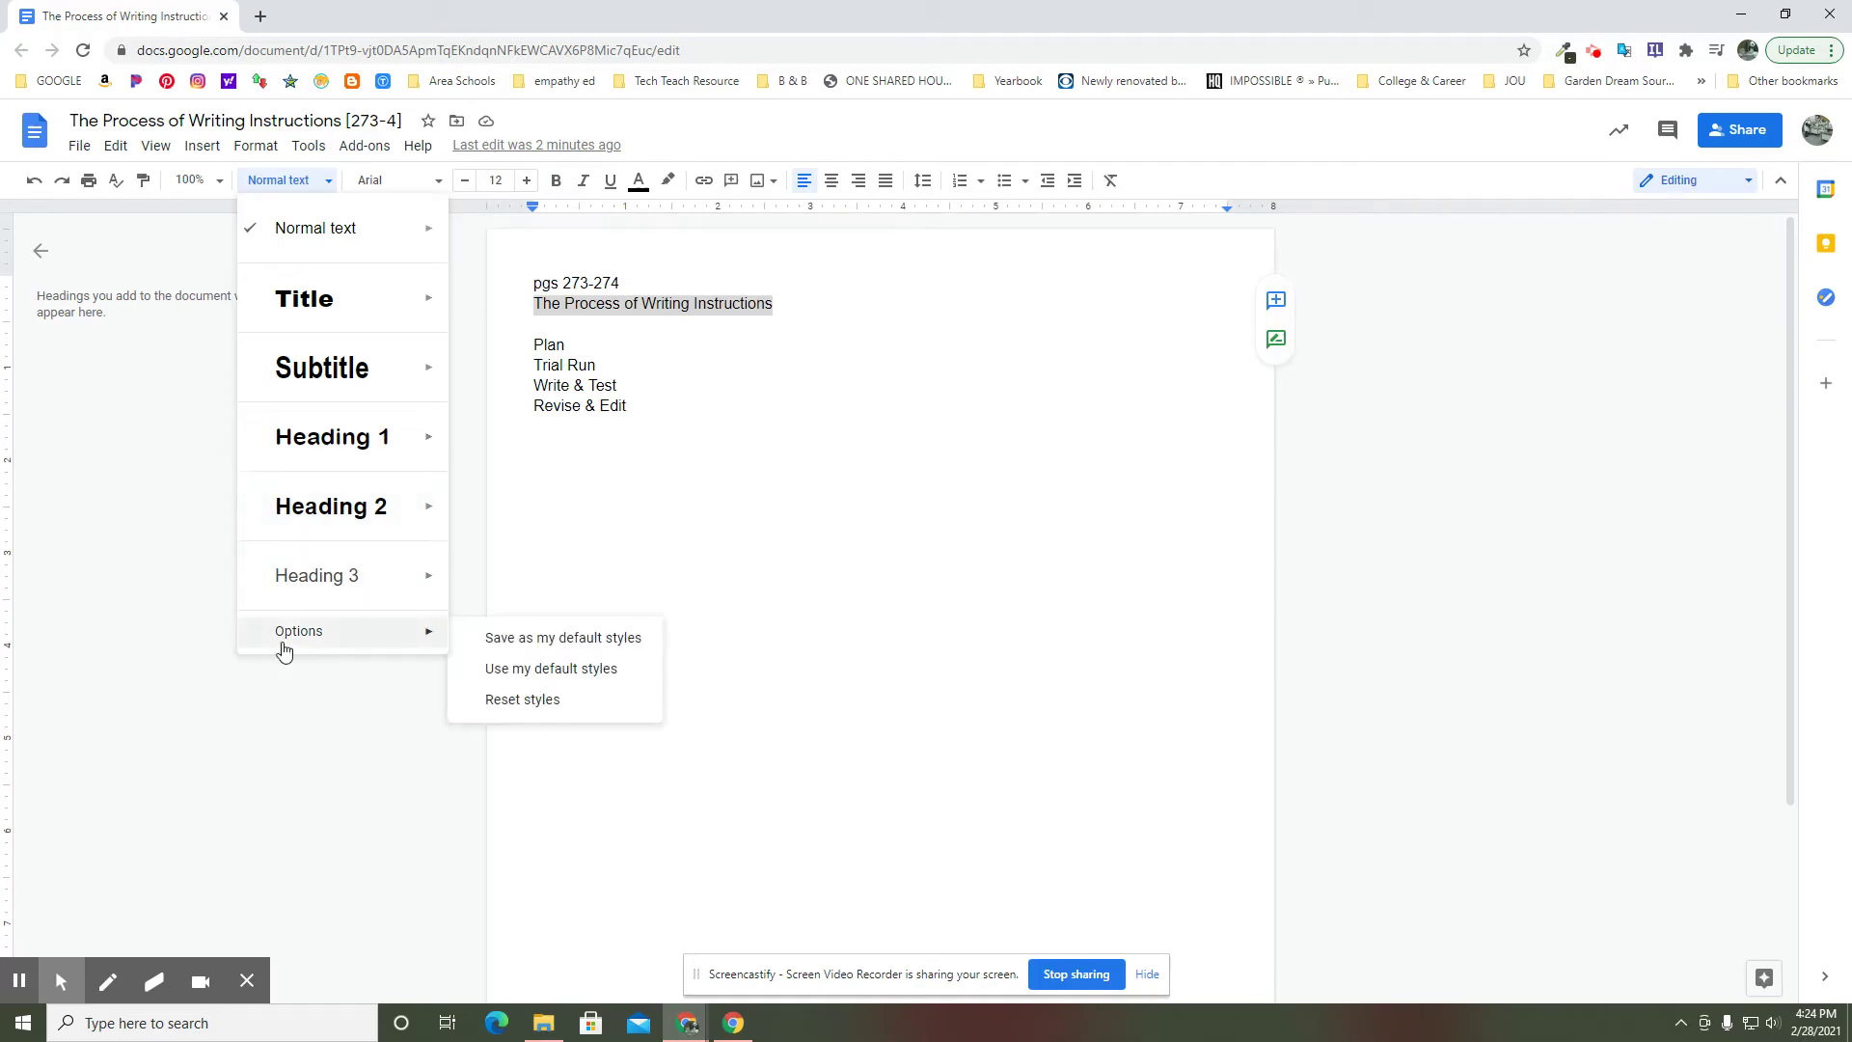
left_click(304, 303)
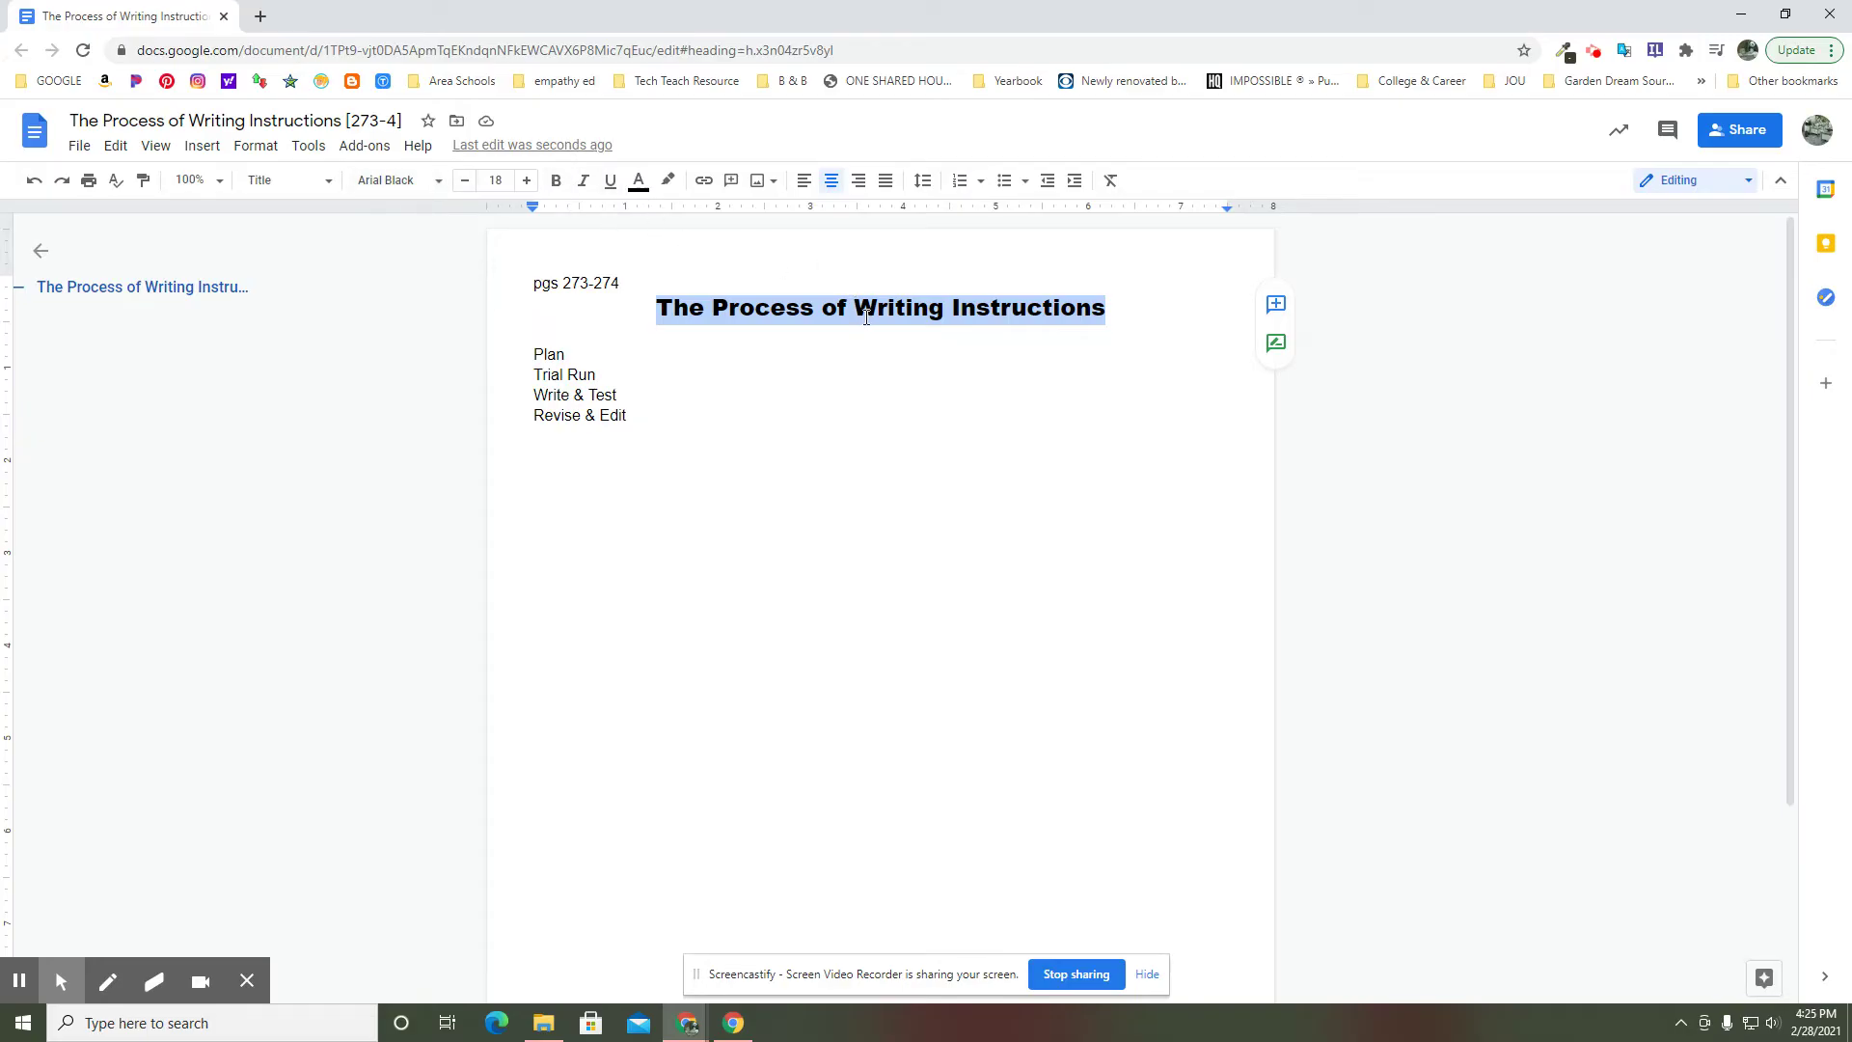
left_click(836, 316)
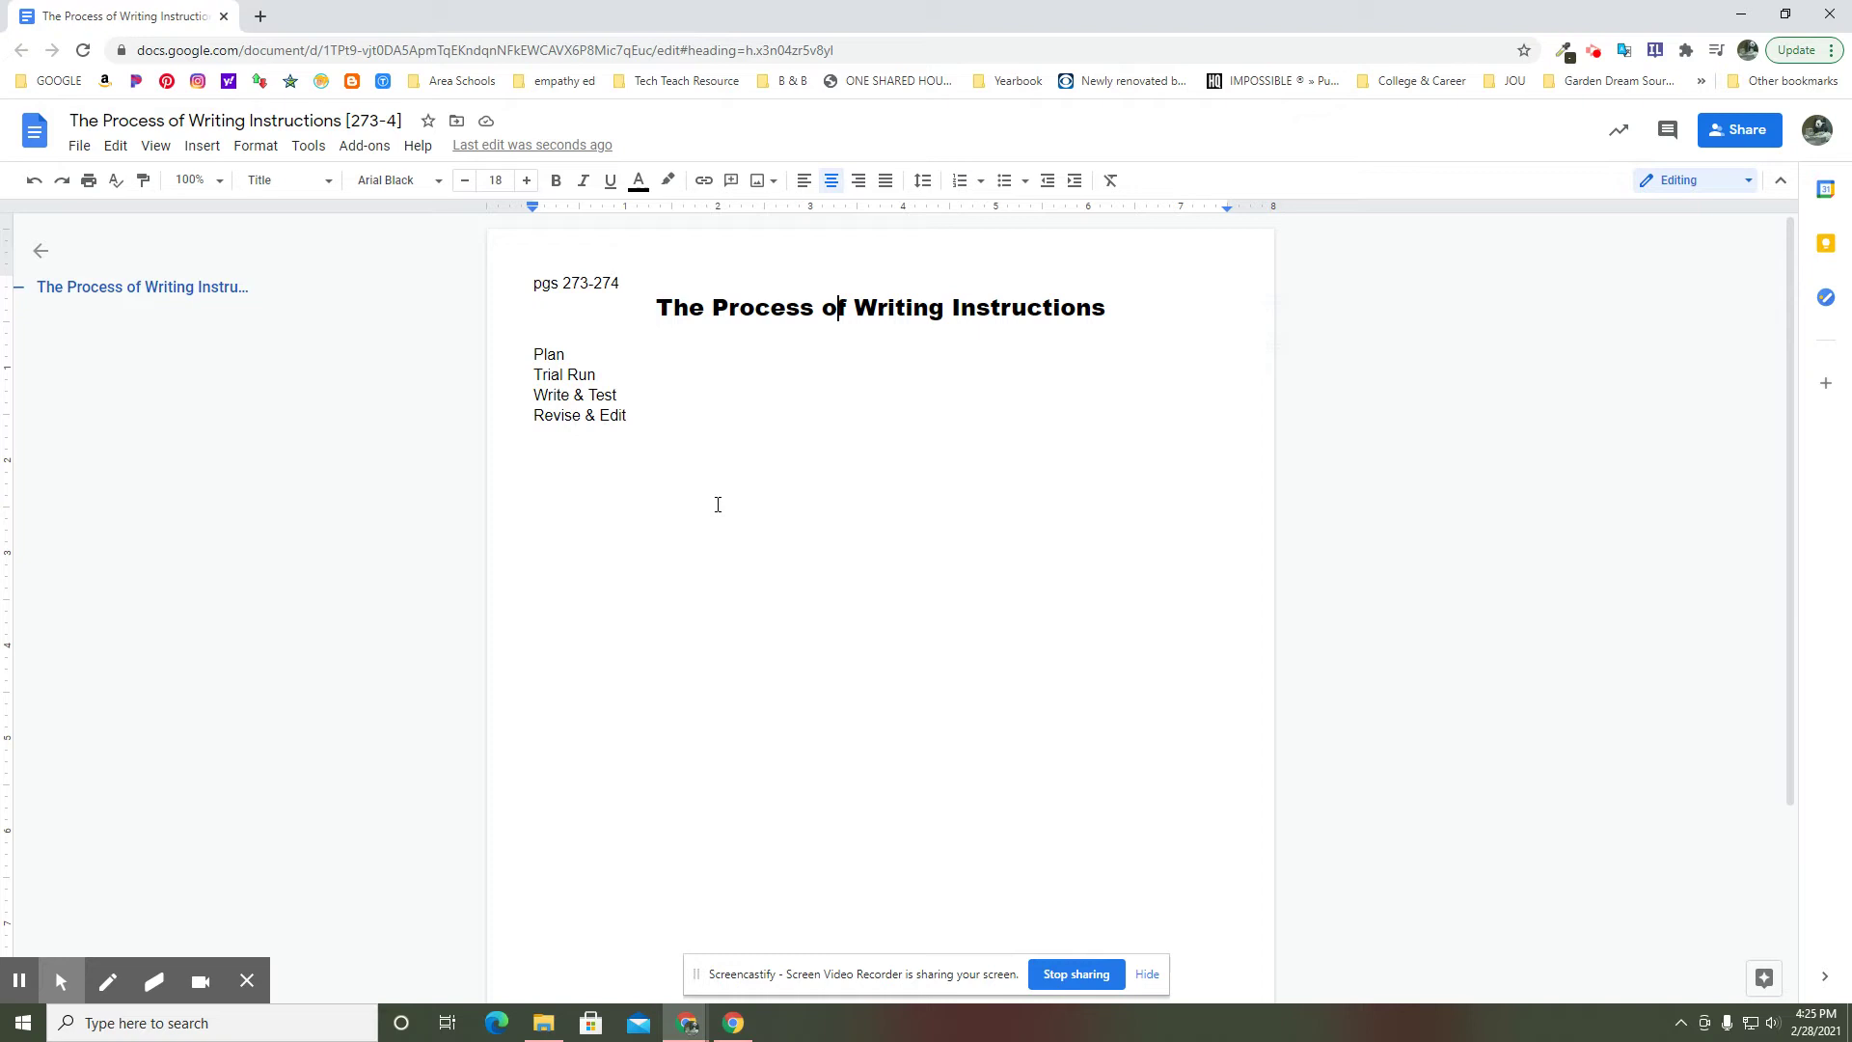
Step: Apply Heading 1 to the lines Plan, Trial Run, Write & Test and Revise & Edit
left_click_drag(531, 354, 655, 411)
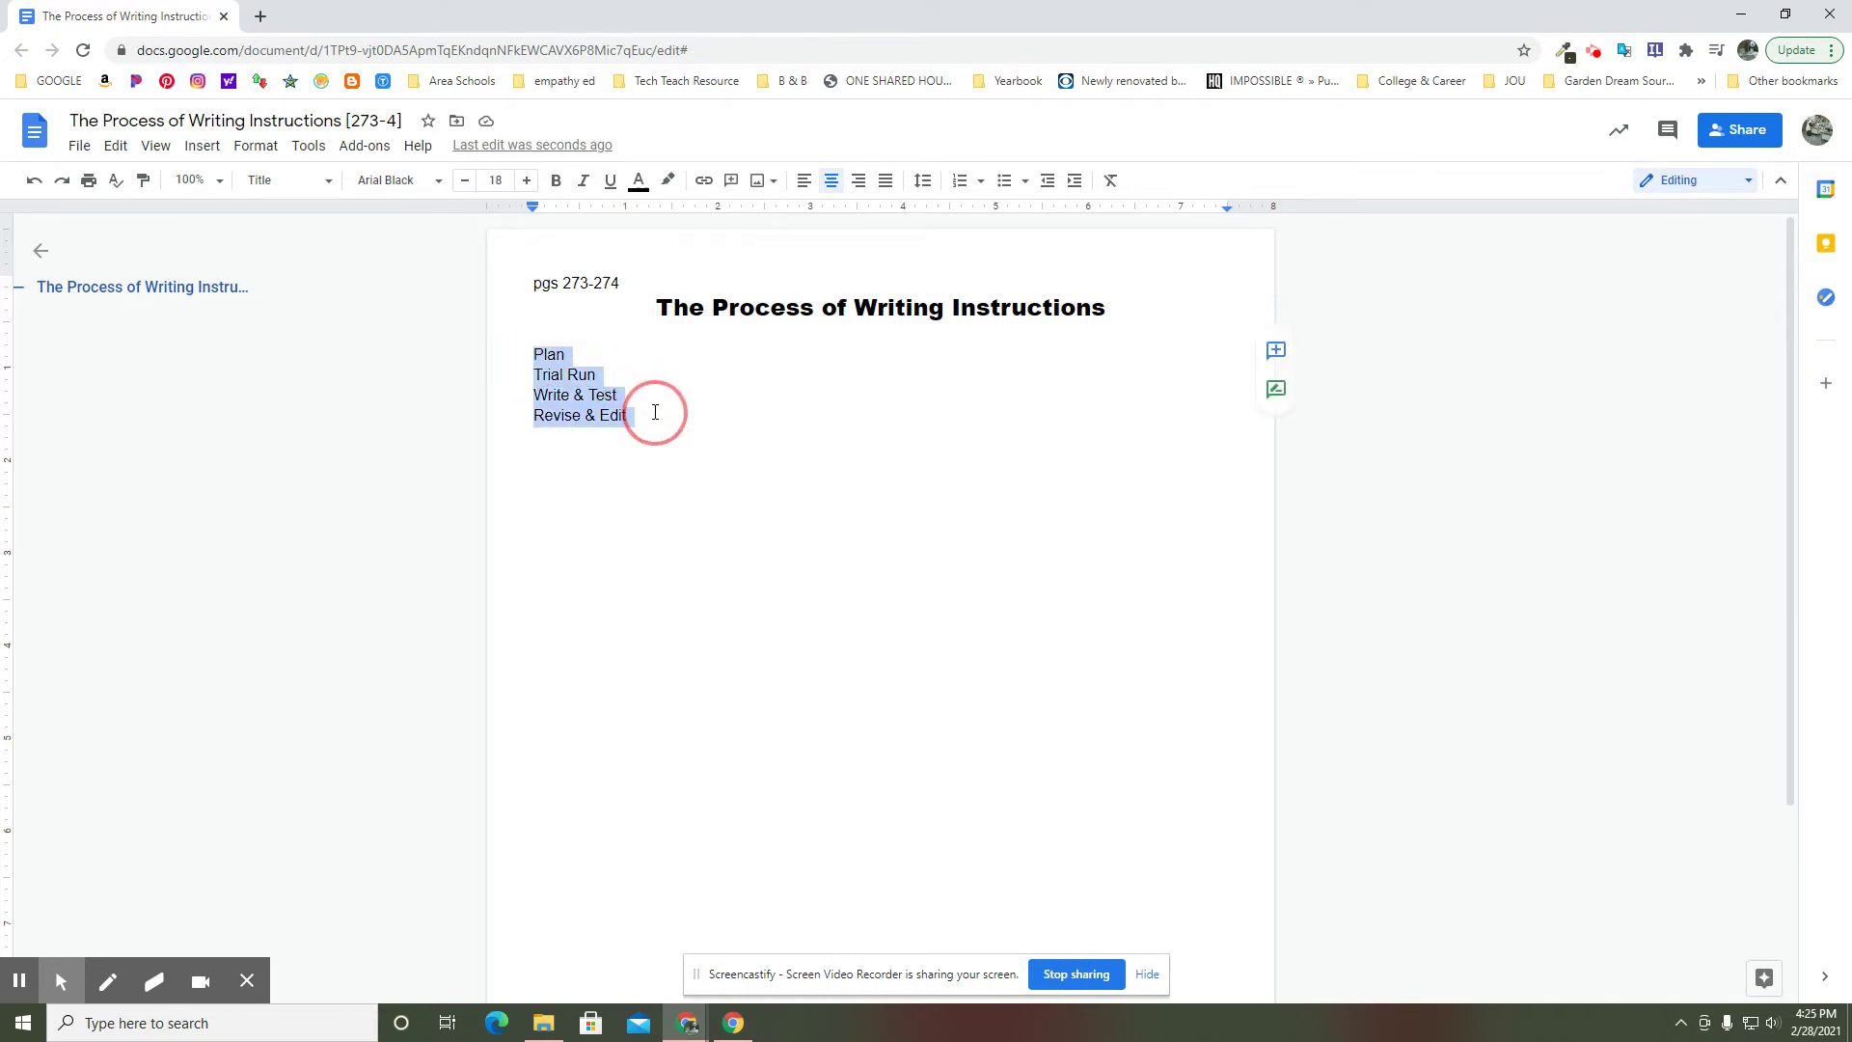
left_click(328, 183)
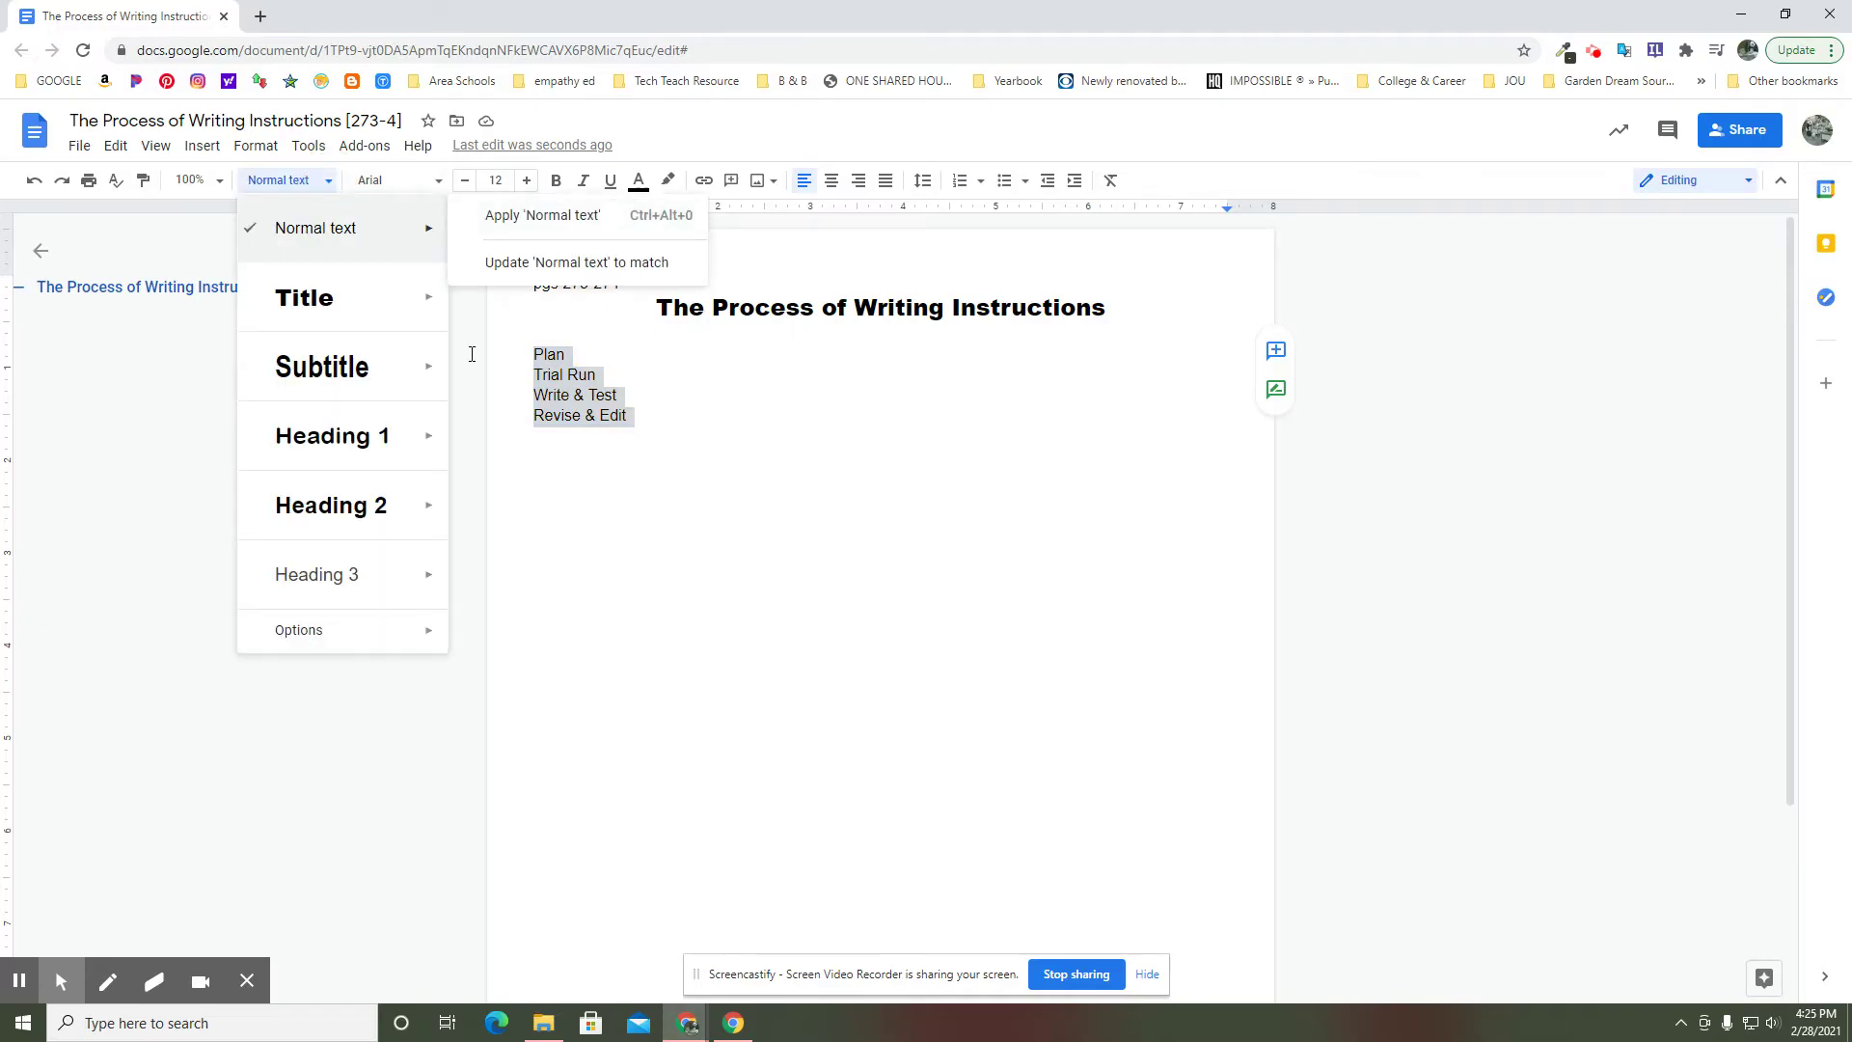
mouse_move(337, 449)
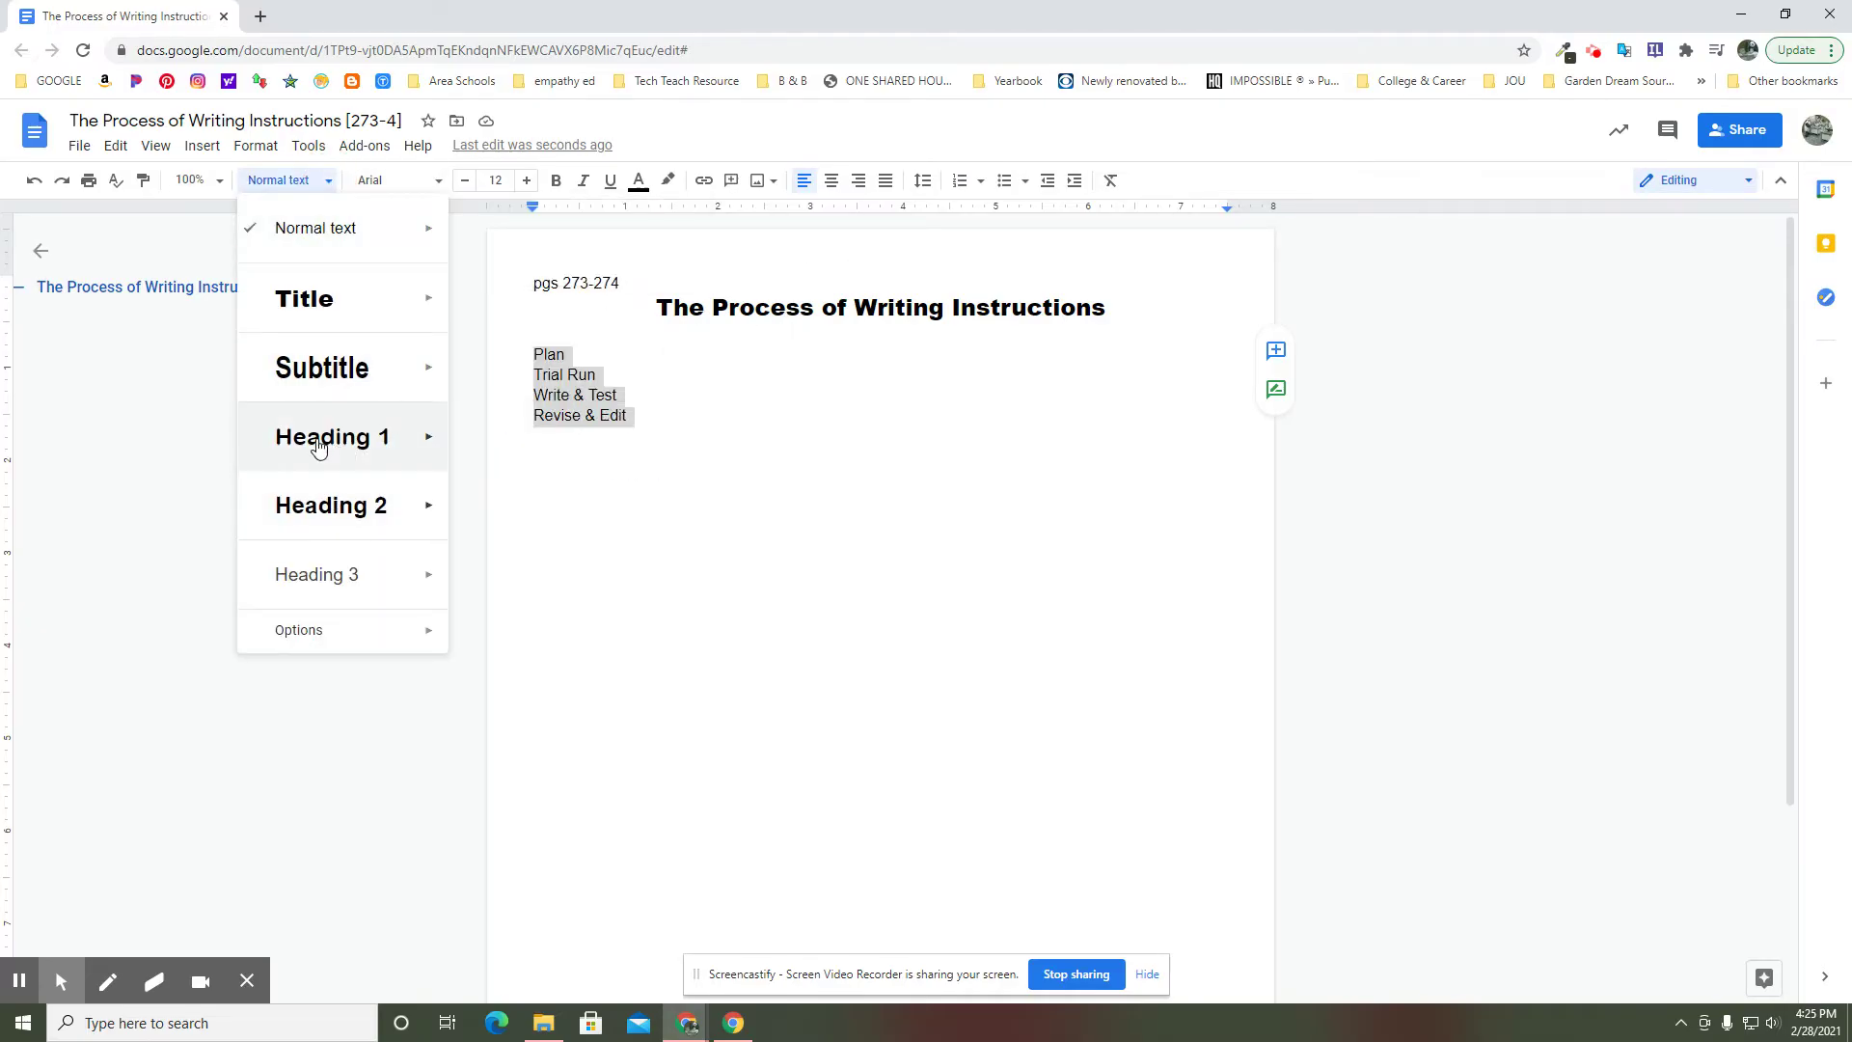
left_click(313, 439)
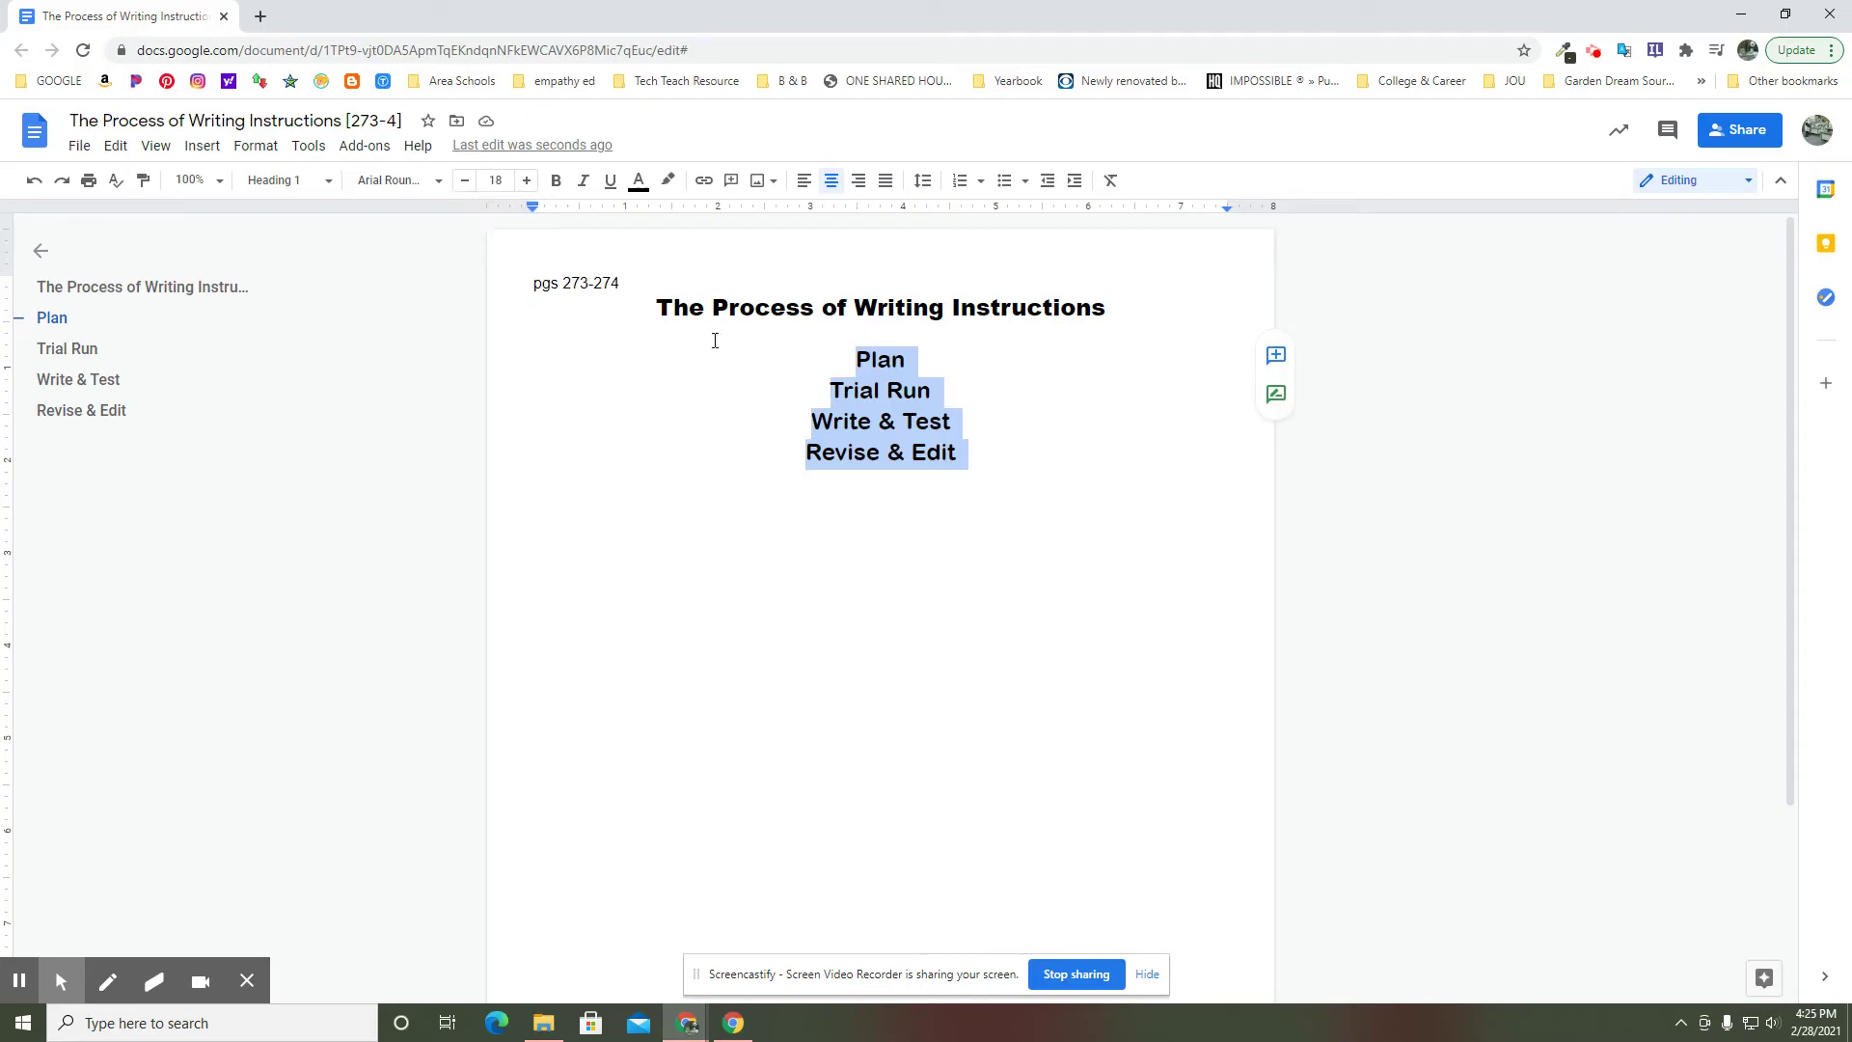
Step: Left-align the four heading lines and set them in the Economica font
left_click(804, 180)
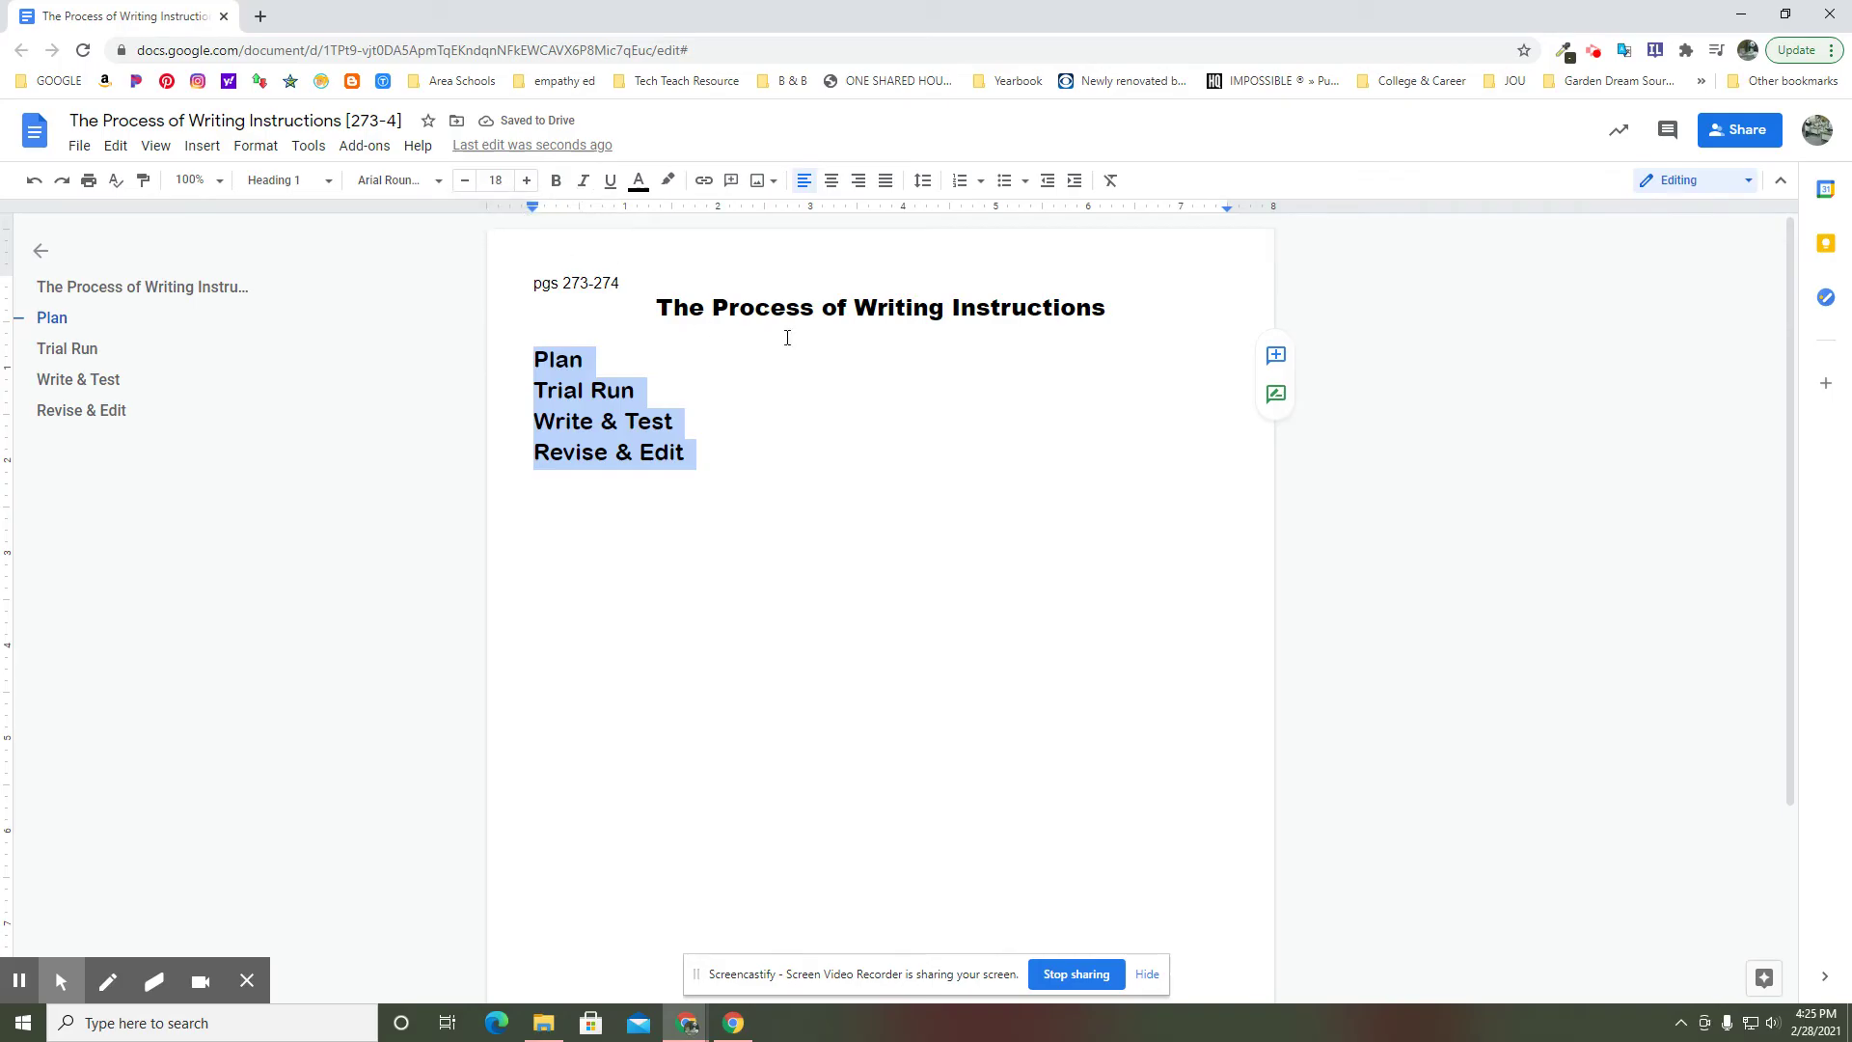
left_click(806, 307)
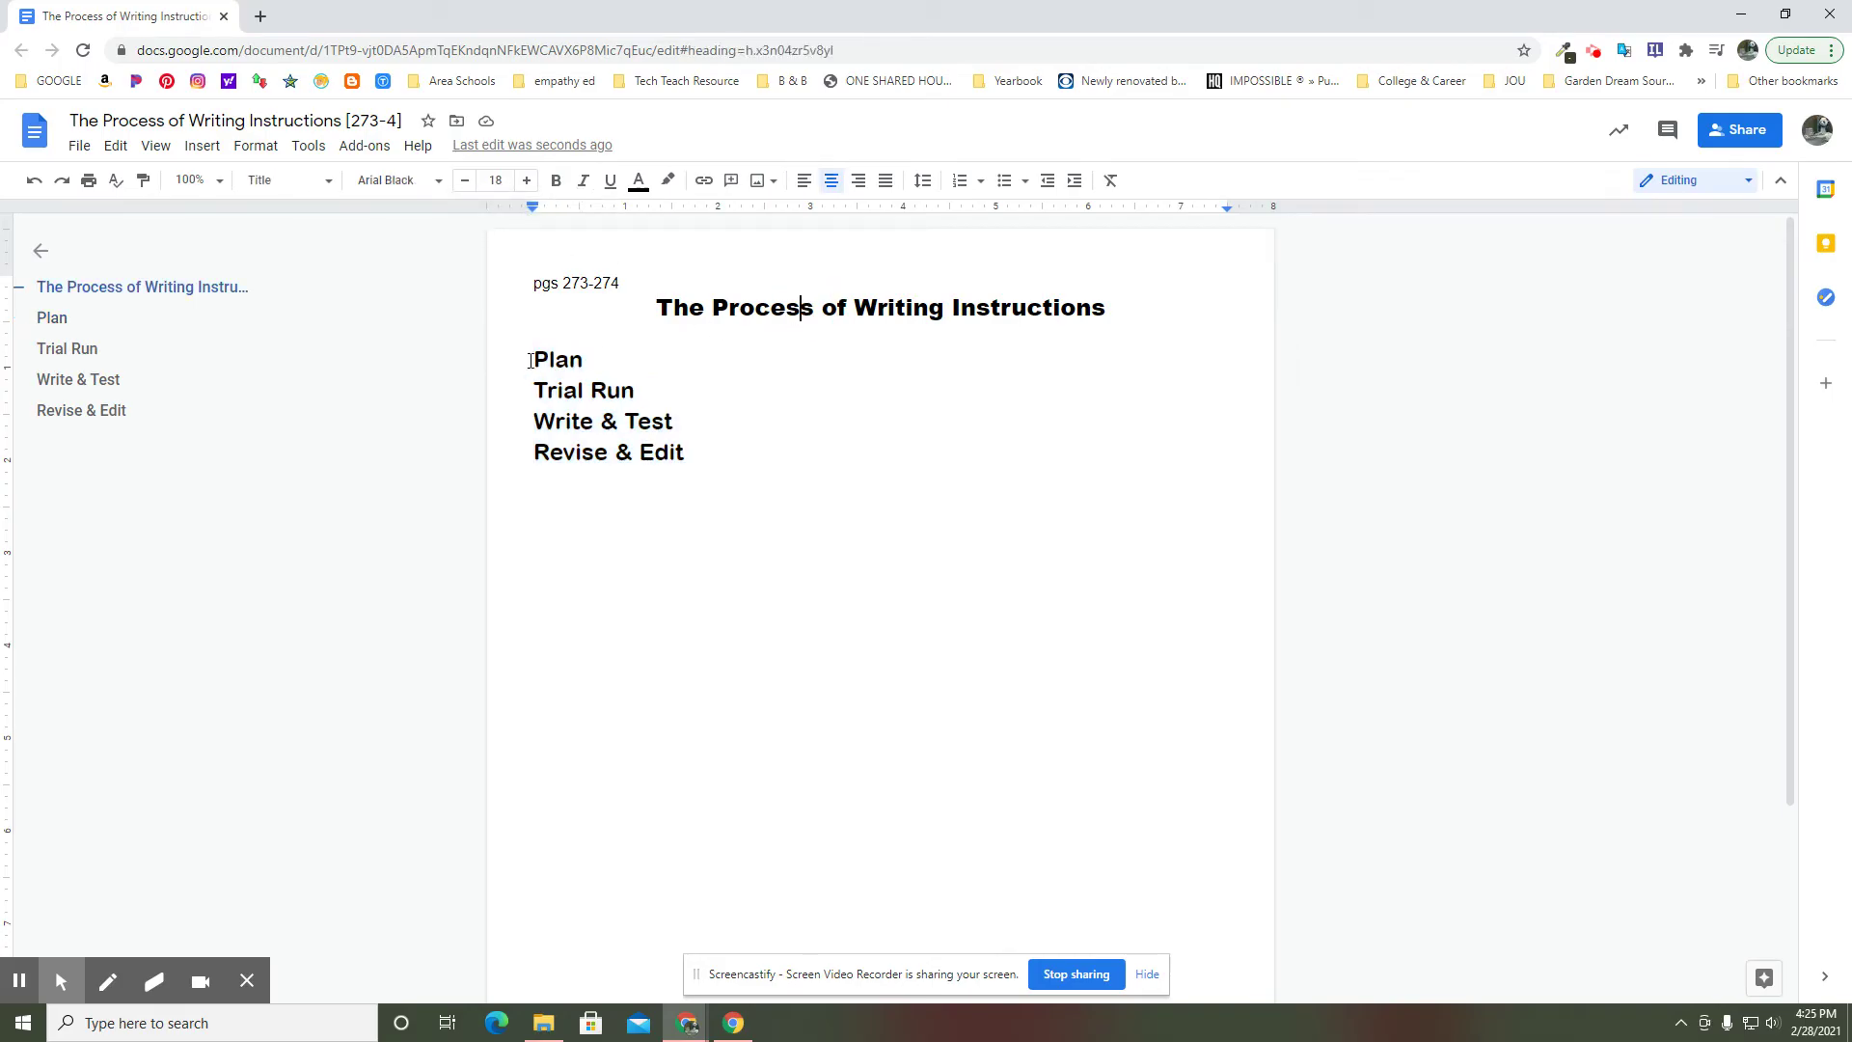
left_click_drag(530, 355, 694, 454)
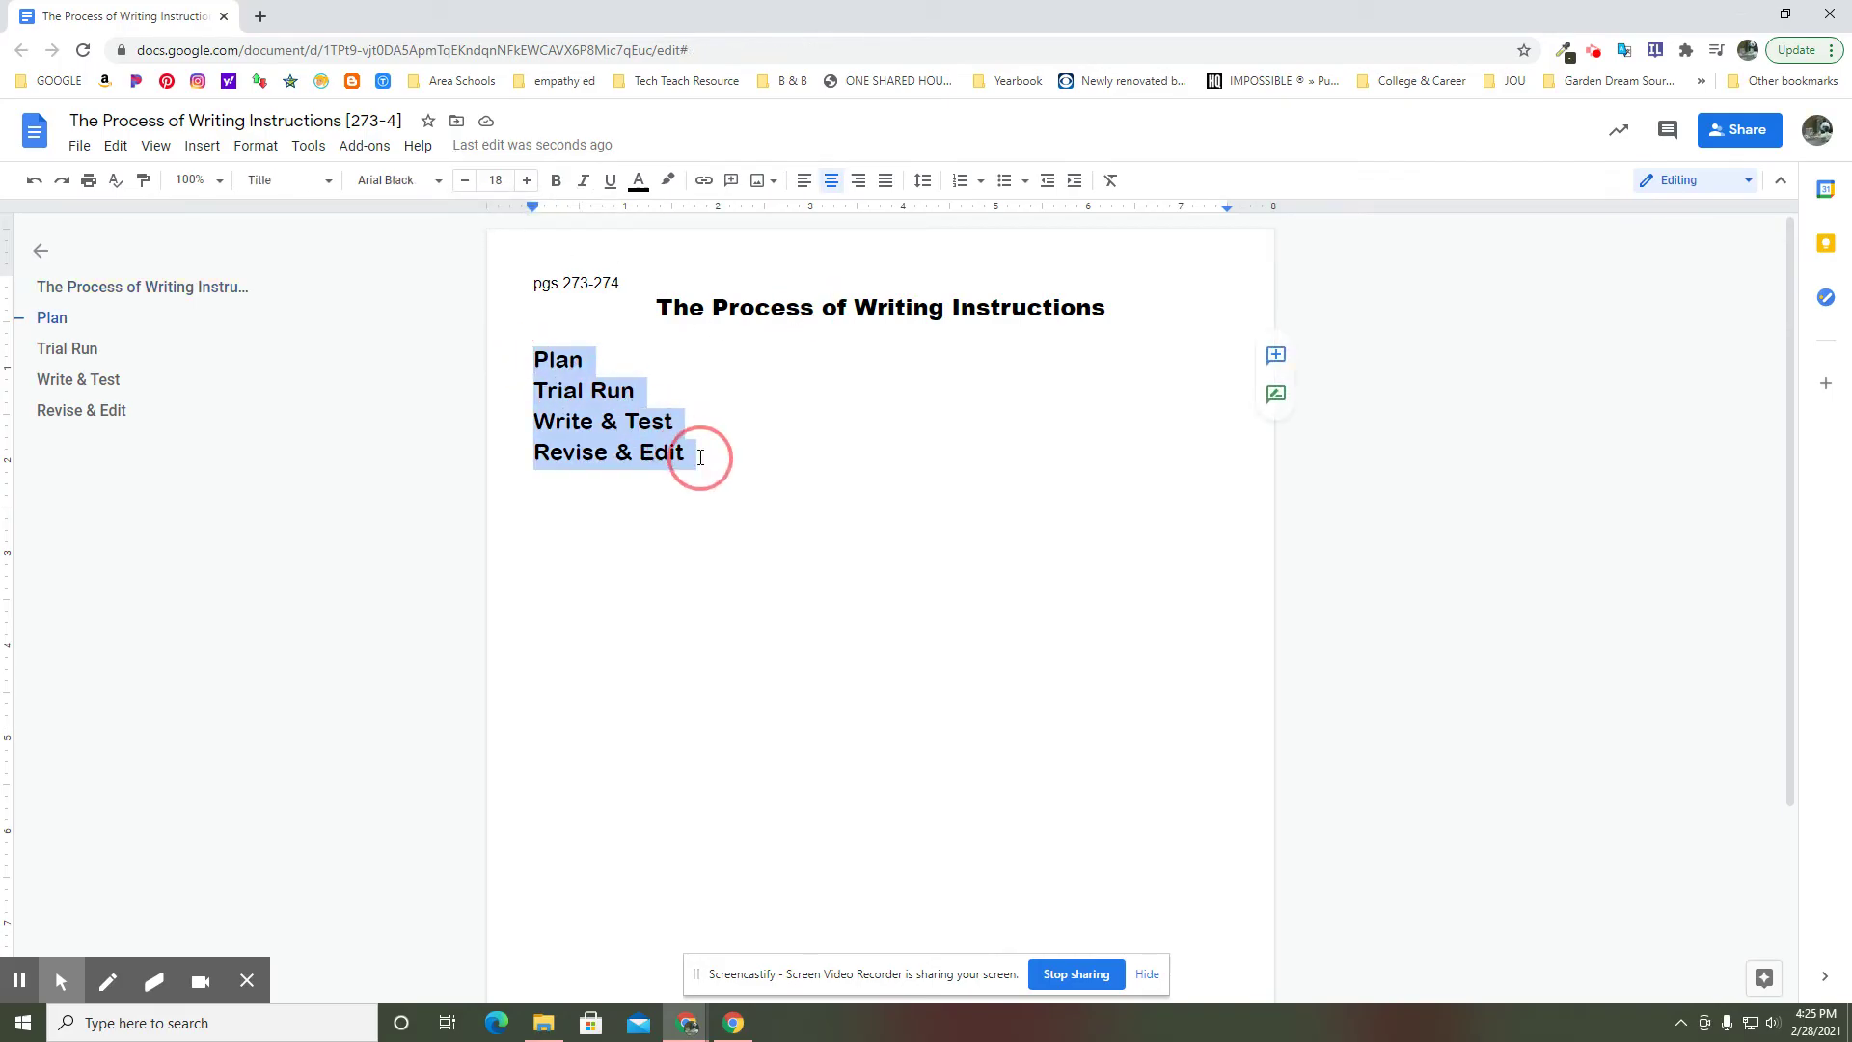
left_click(436, 185)
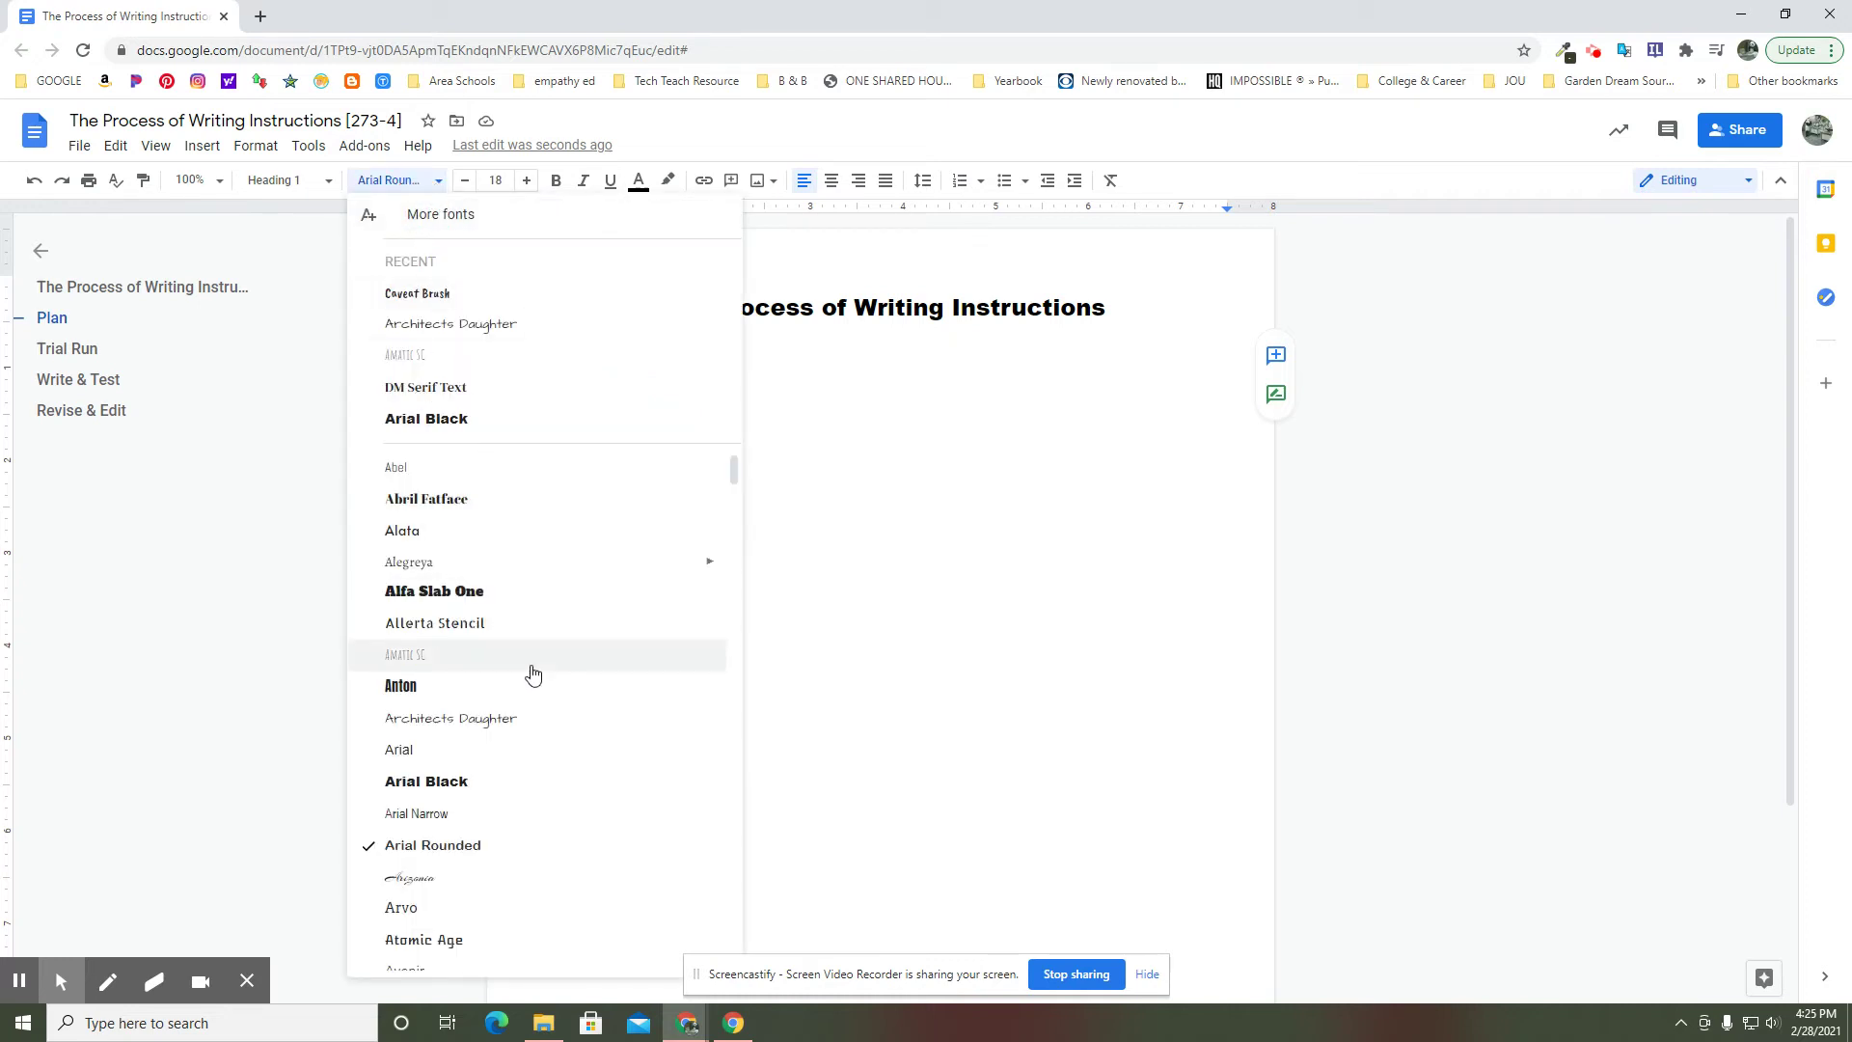
scroll(530, 665, "down", 7)
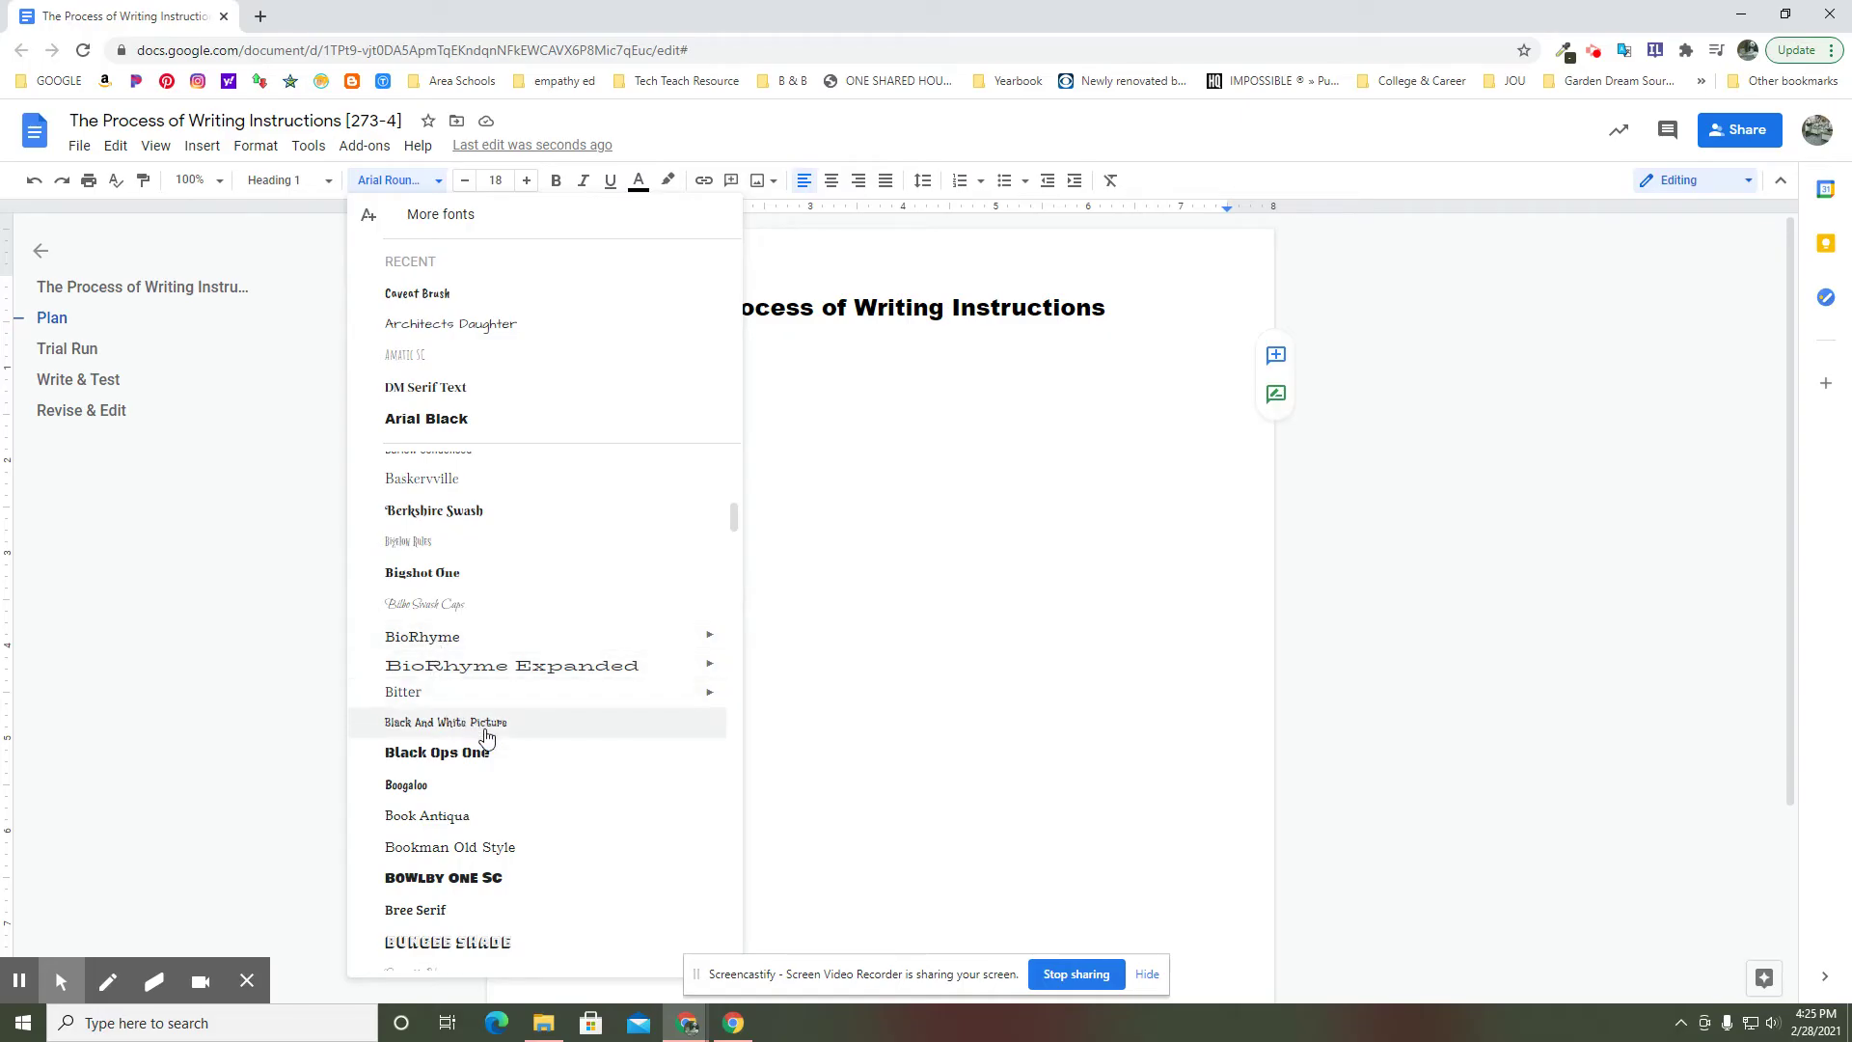
scroll(485, 737, "down", 7)
scroll(487, 737, "down", 1)
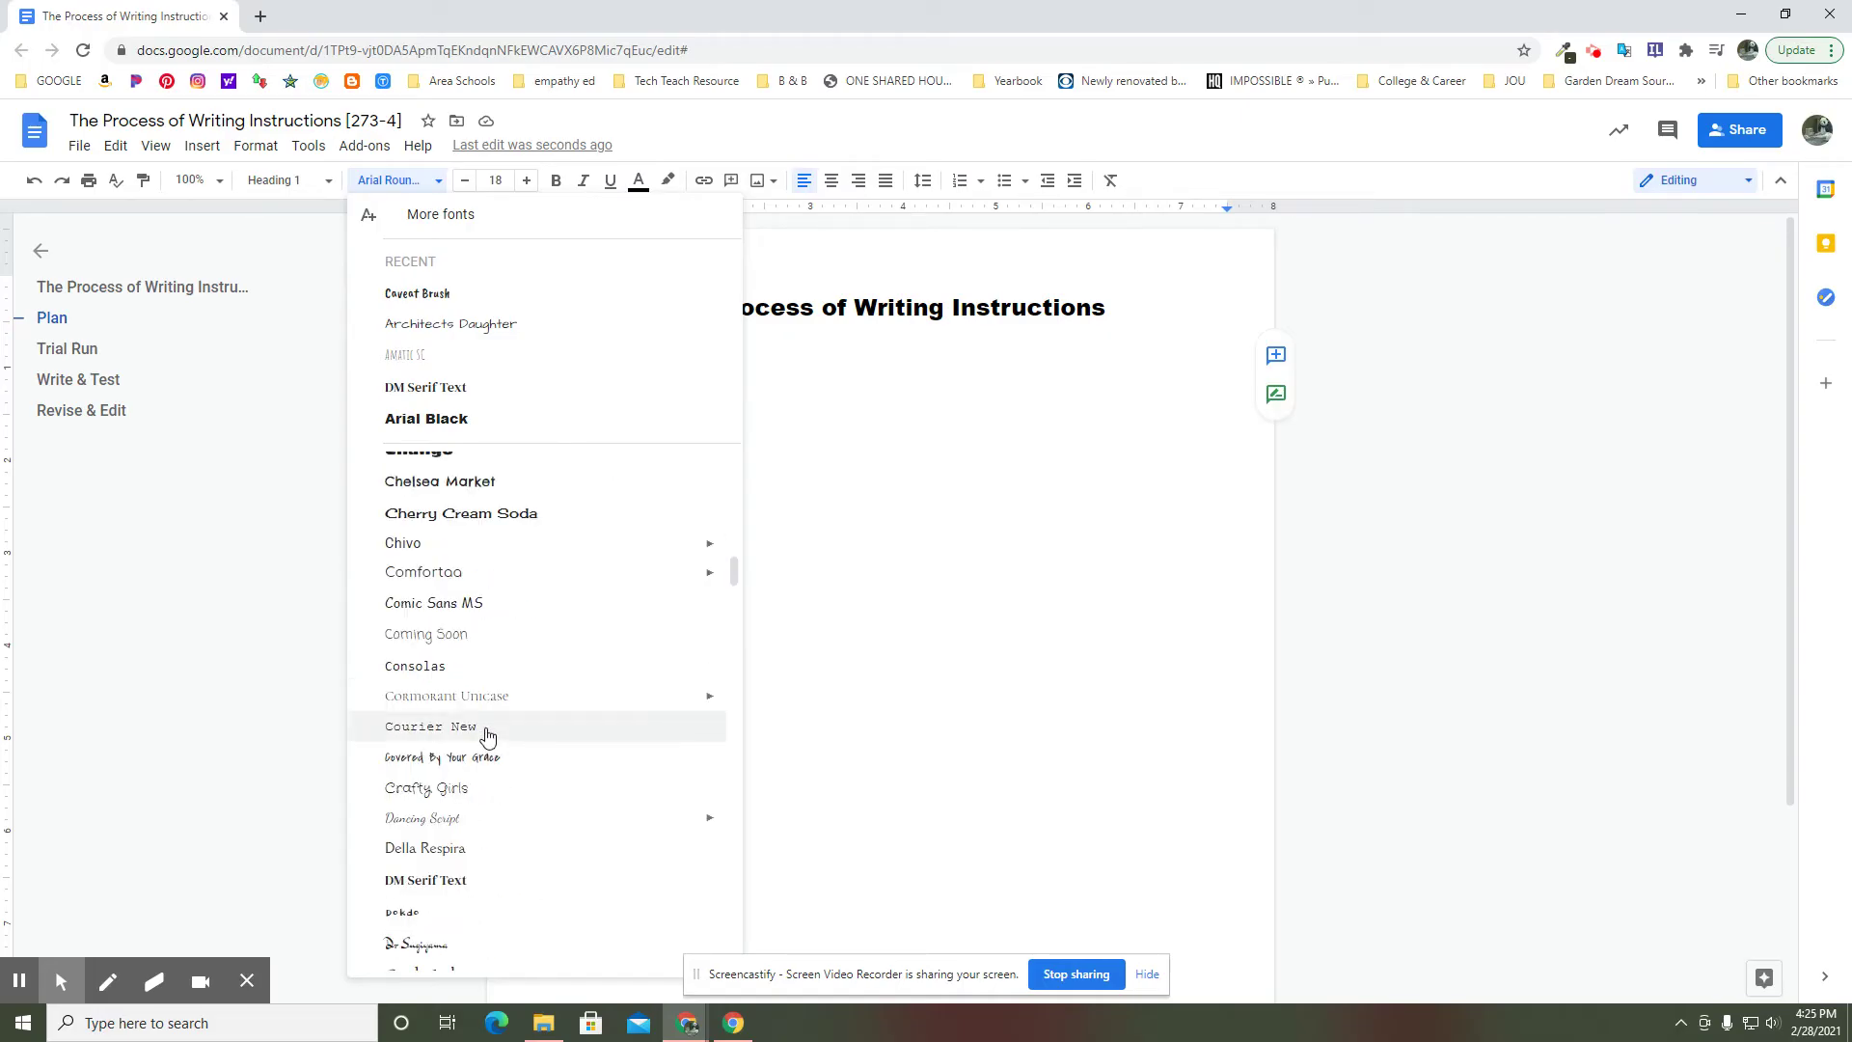
scroll(487, 737, "down", 1)
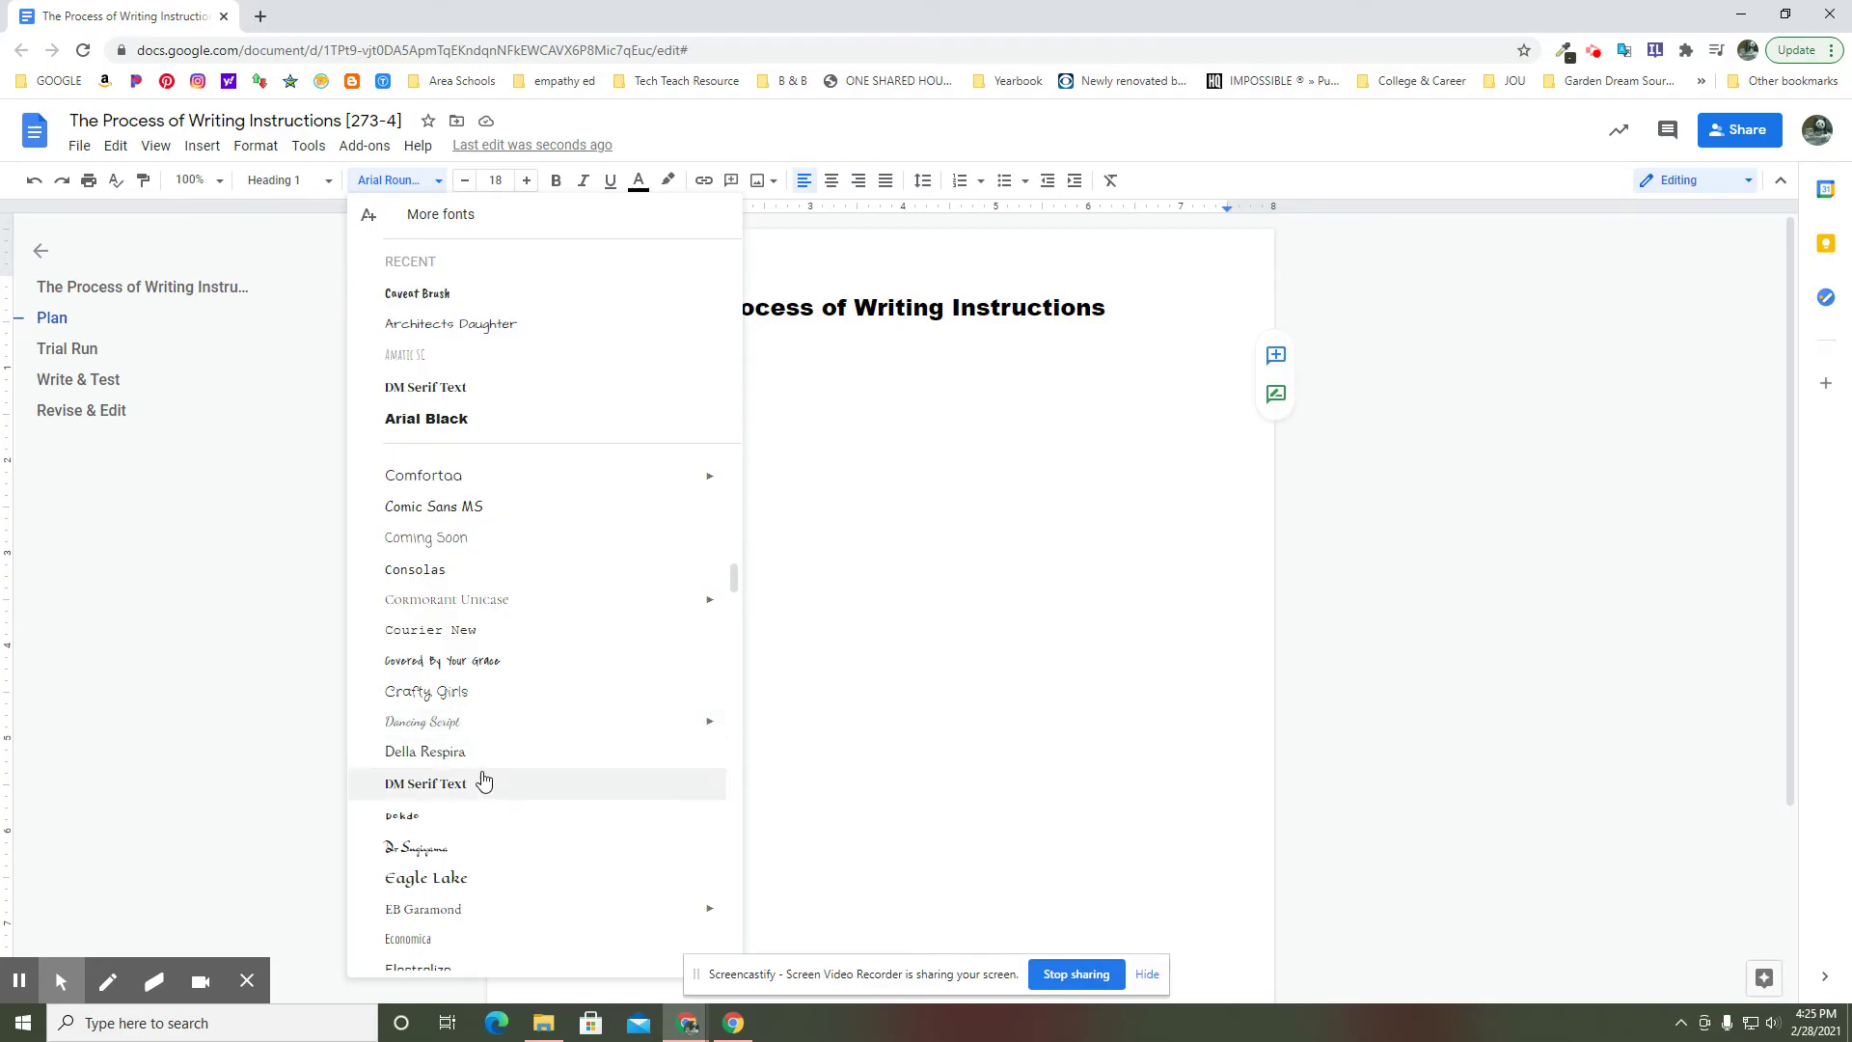
scroll(477, 844, "down", 3)
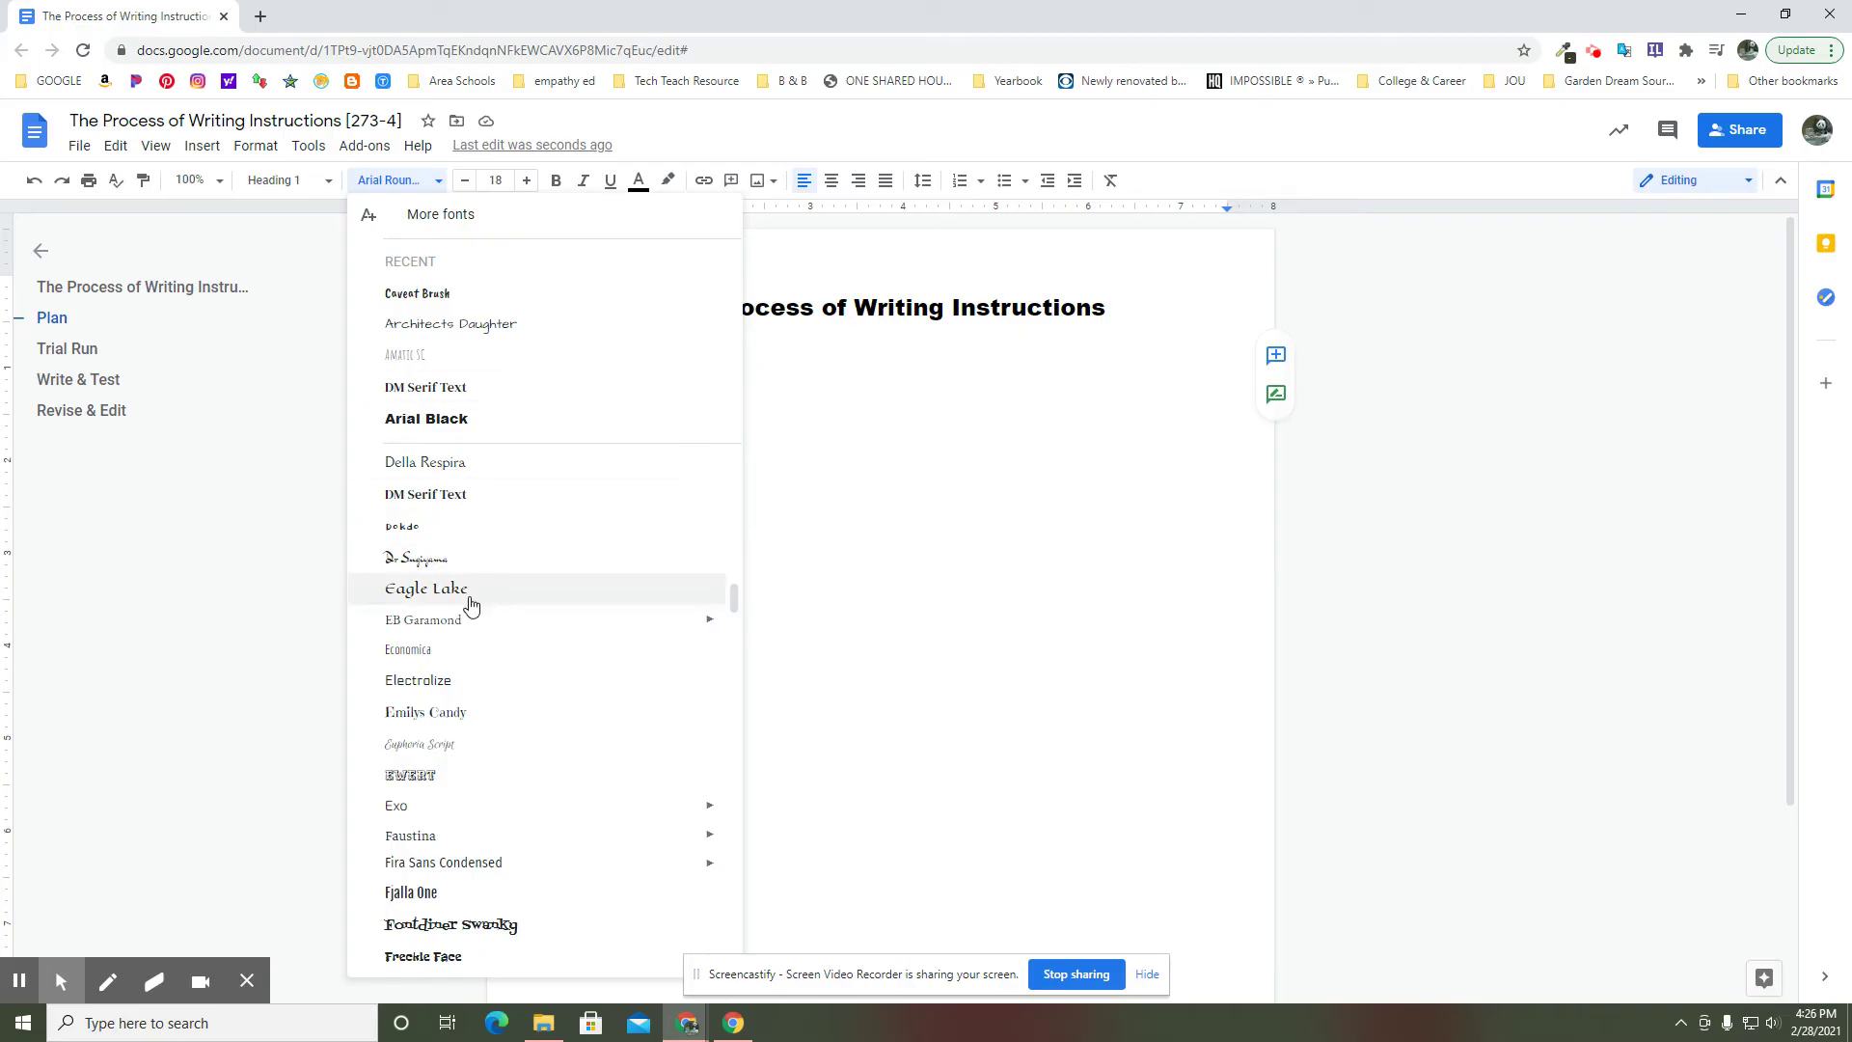
left_click(429, 649)
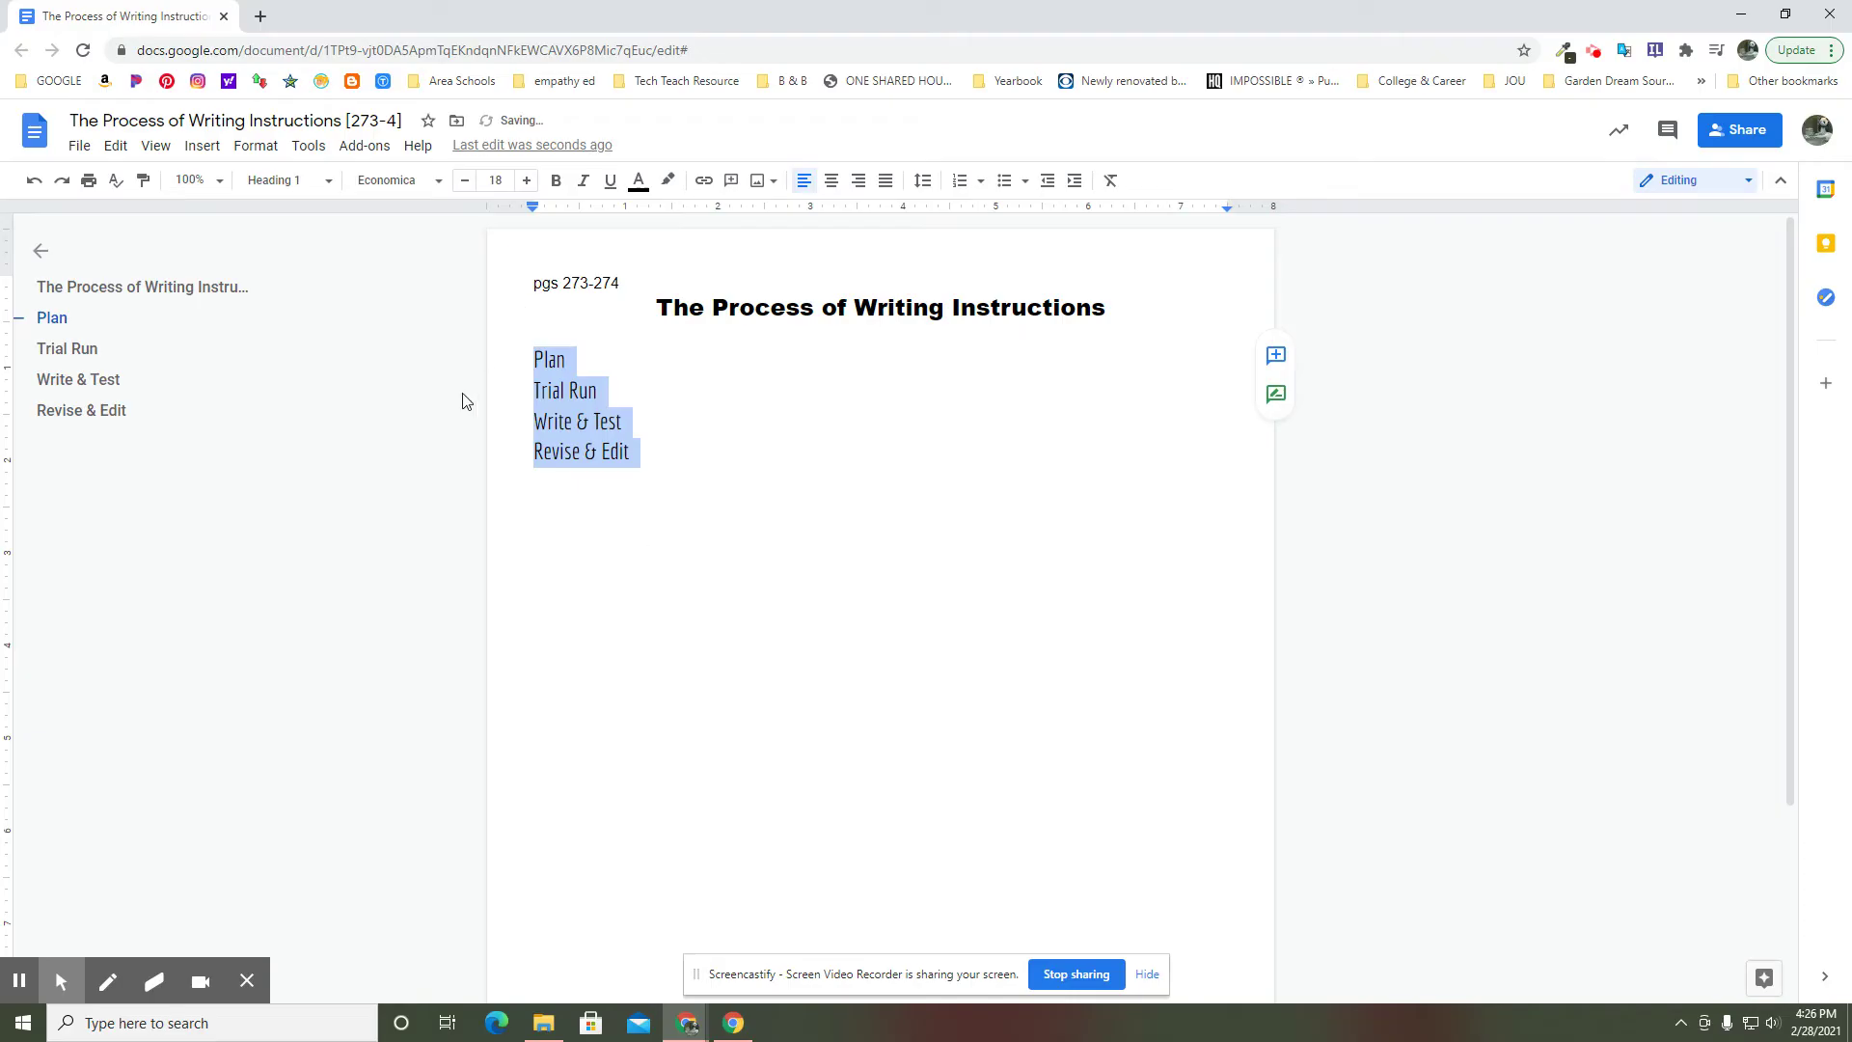
Step: Enlarge the headings to 20 pt and update Heading 1 to match their Economica formatting
left_click(525, 181)
left_click(526, 180)
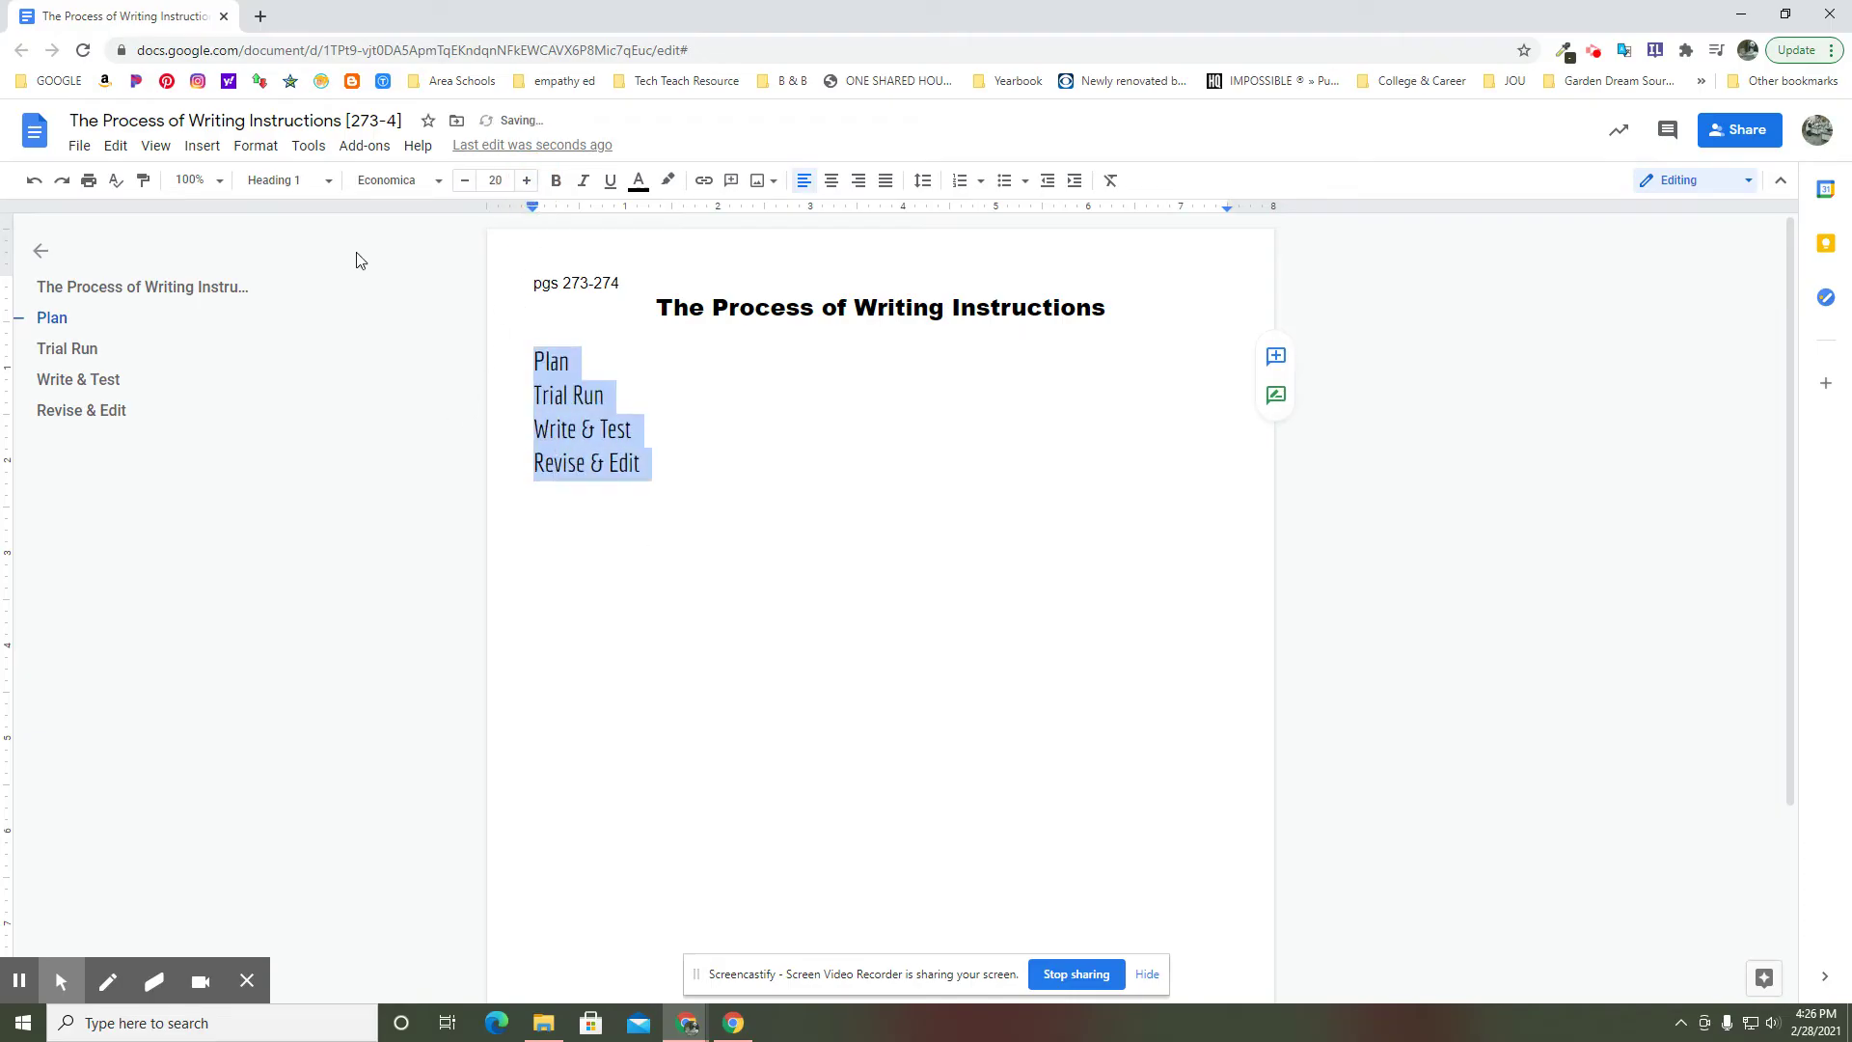
left_click(329, 189)
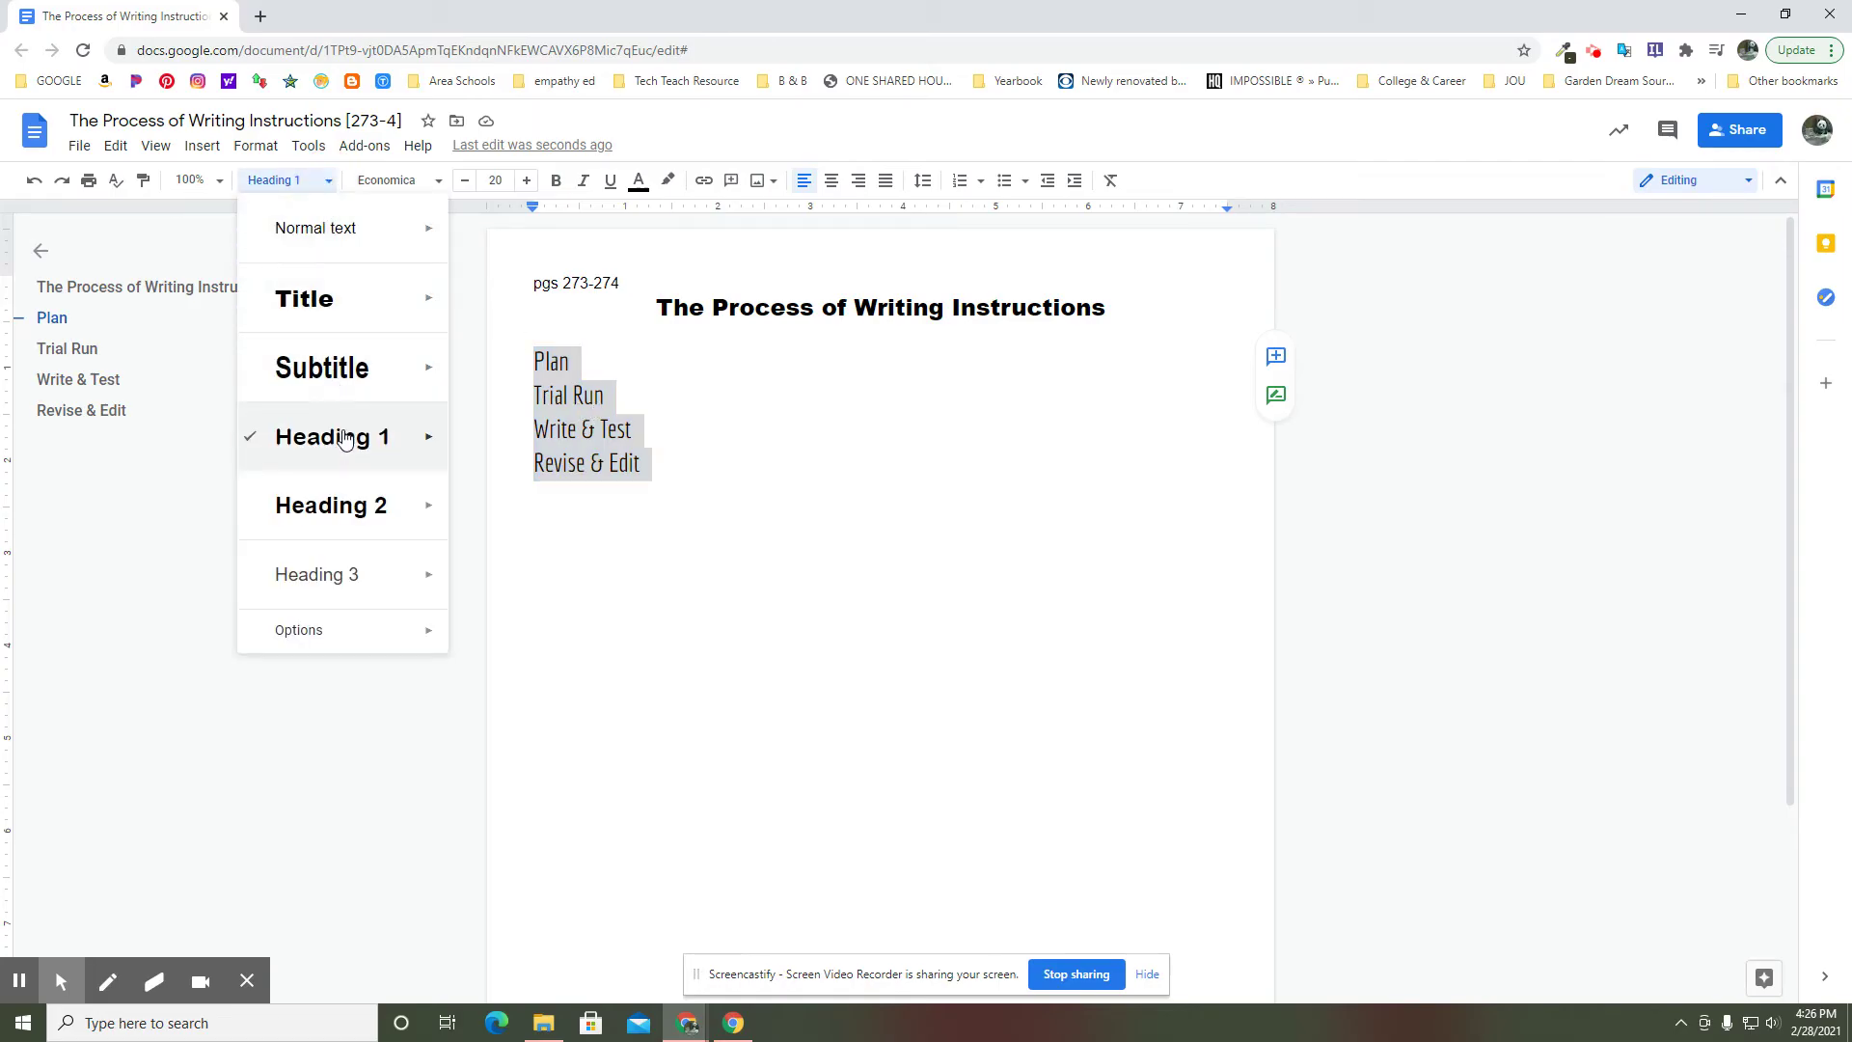
mouse_move(426, 442)
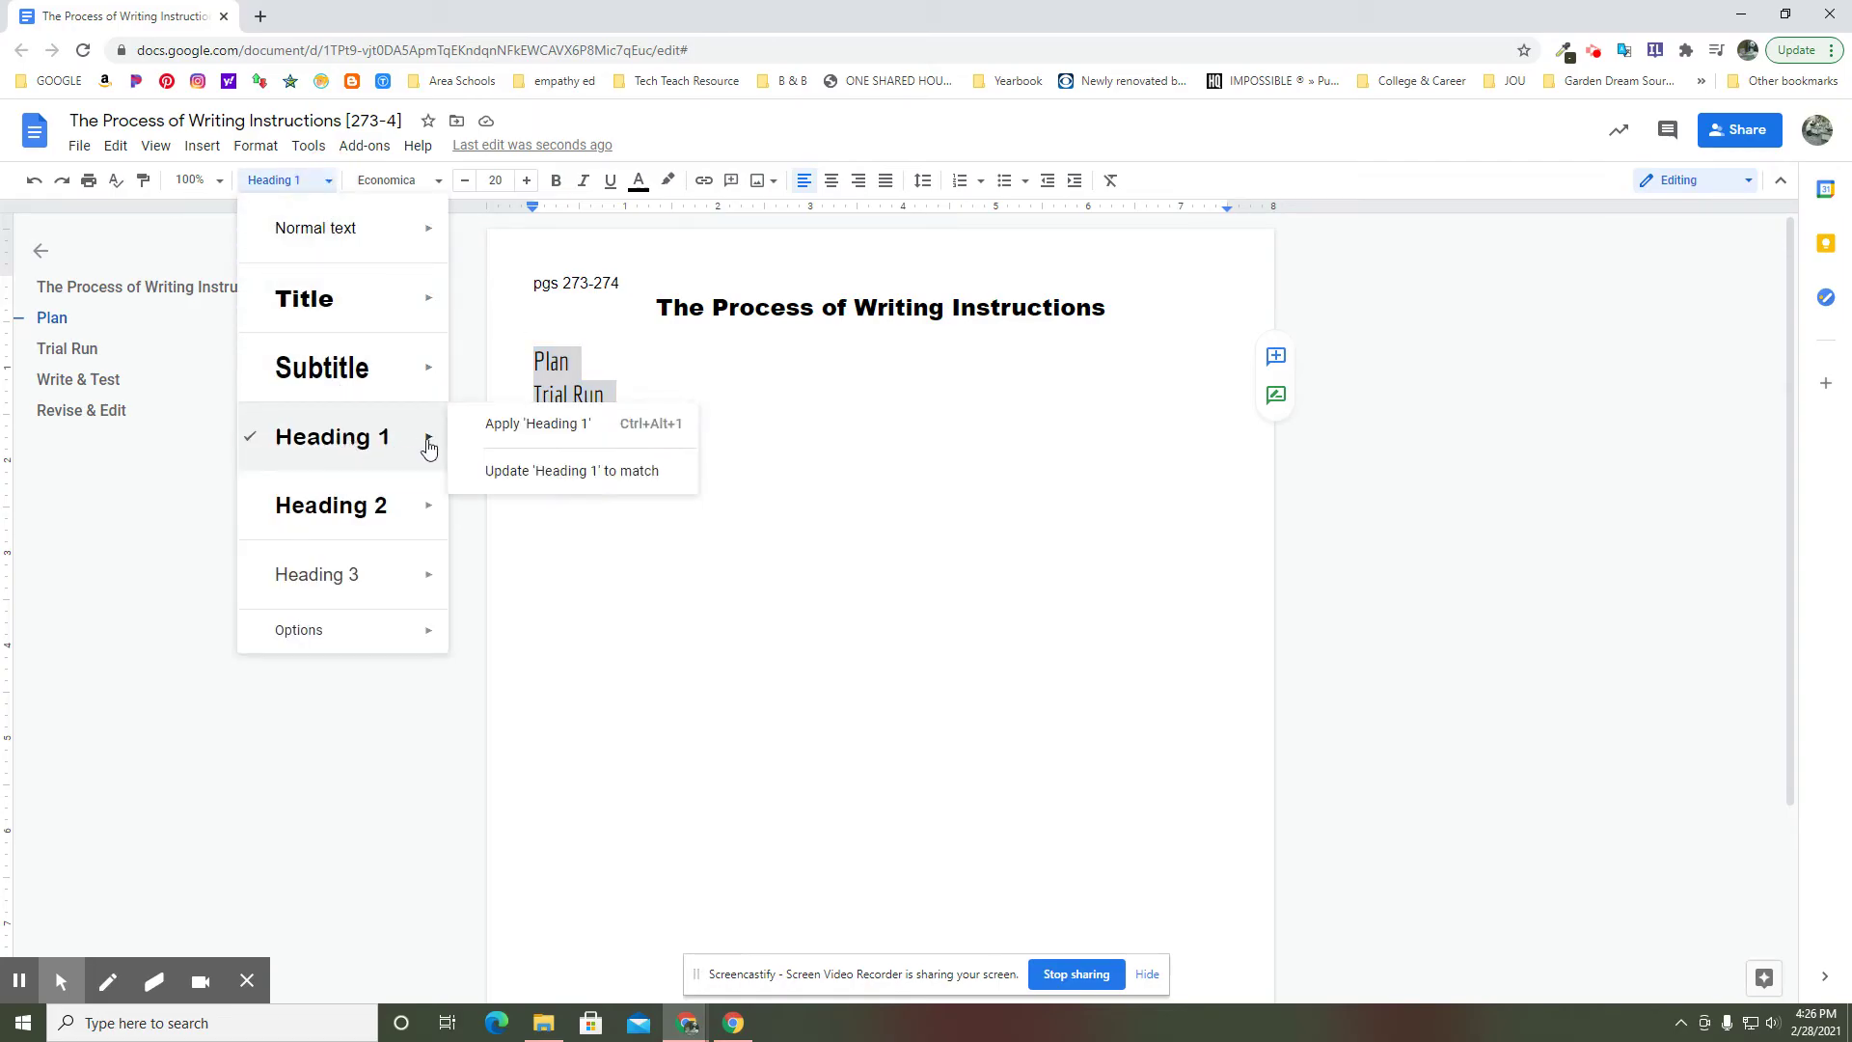
left_click(522, 483)
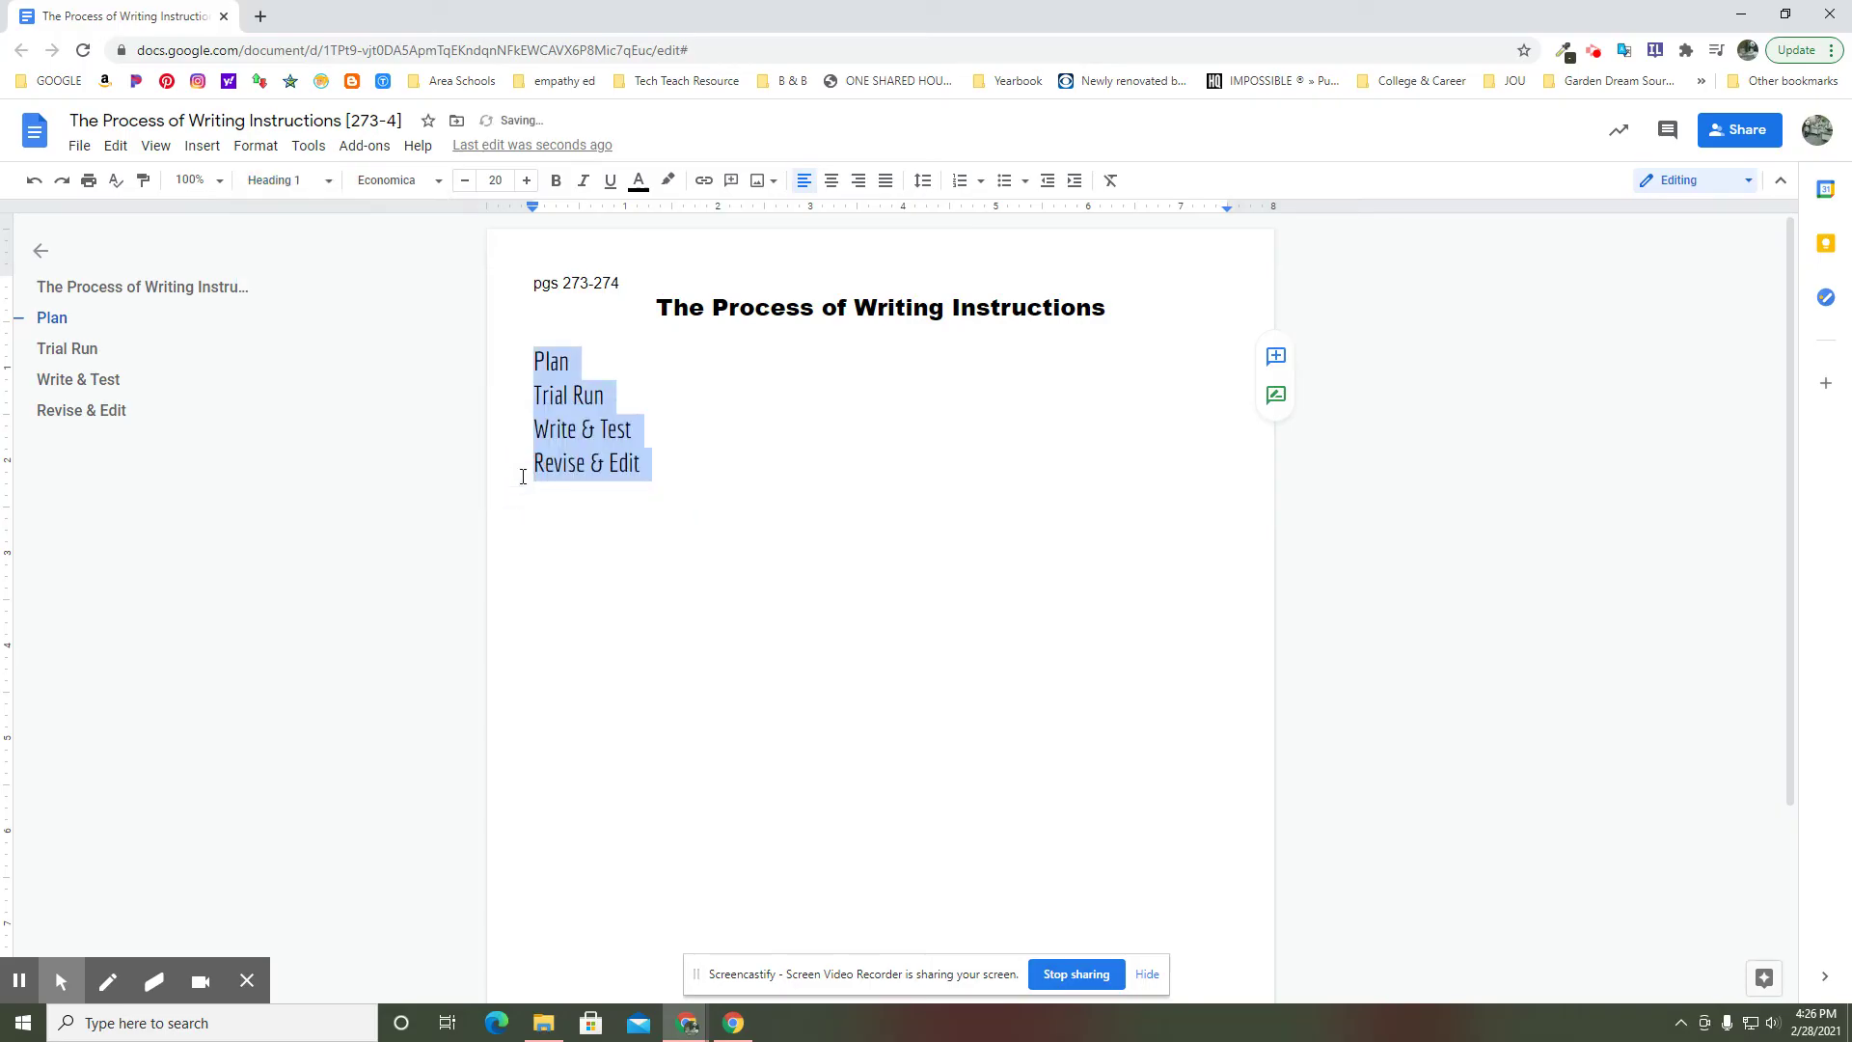
left_click(642, 463)
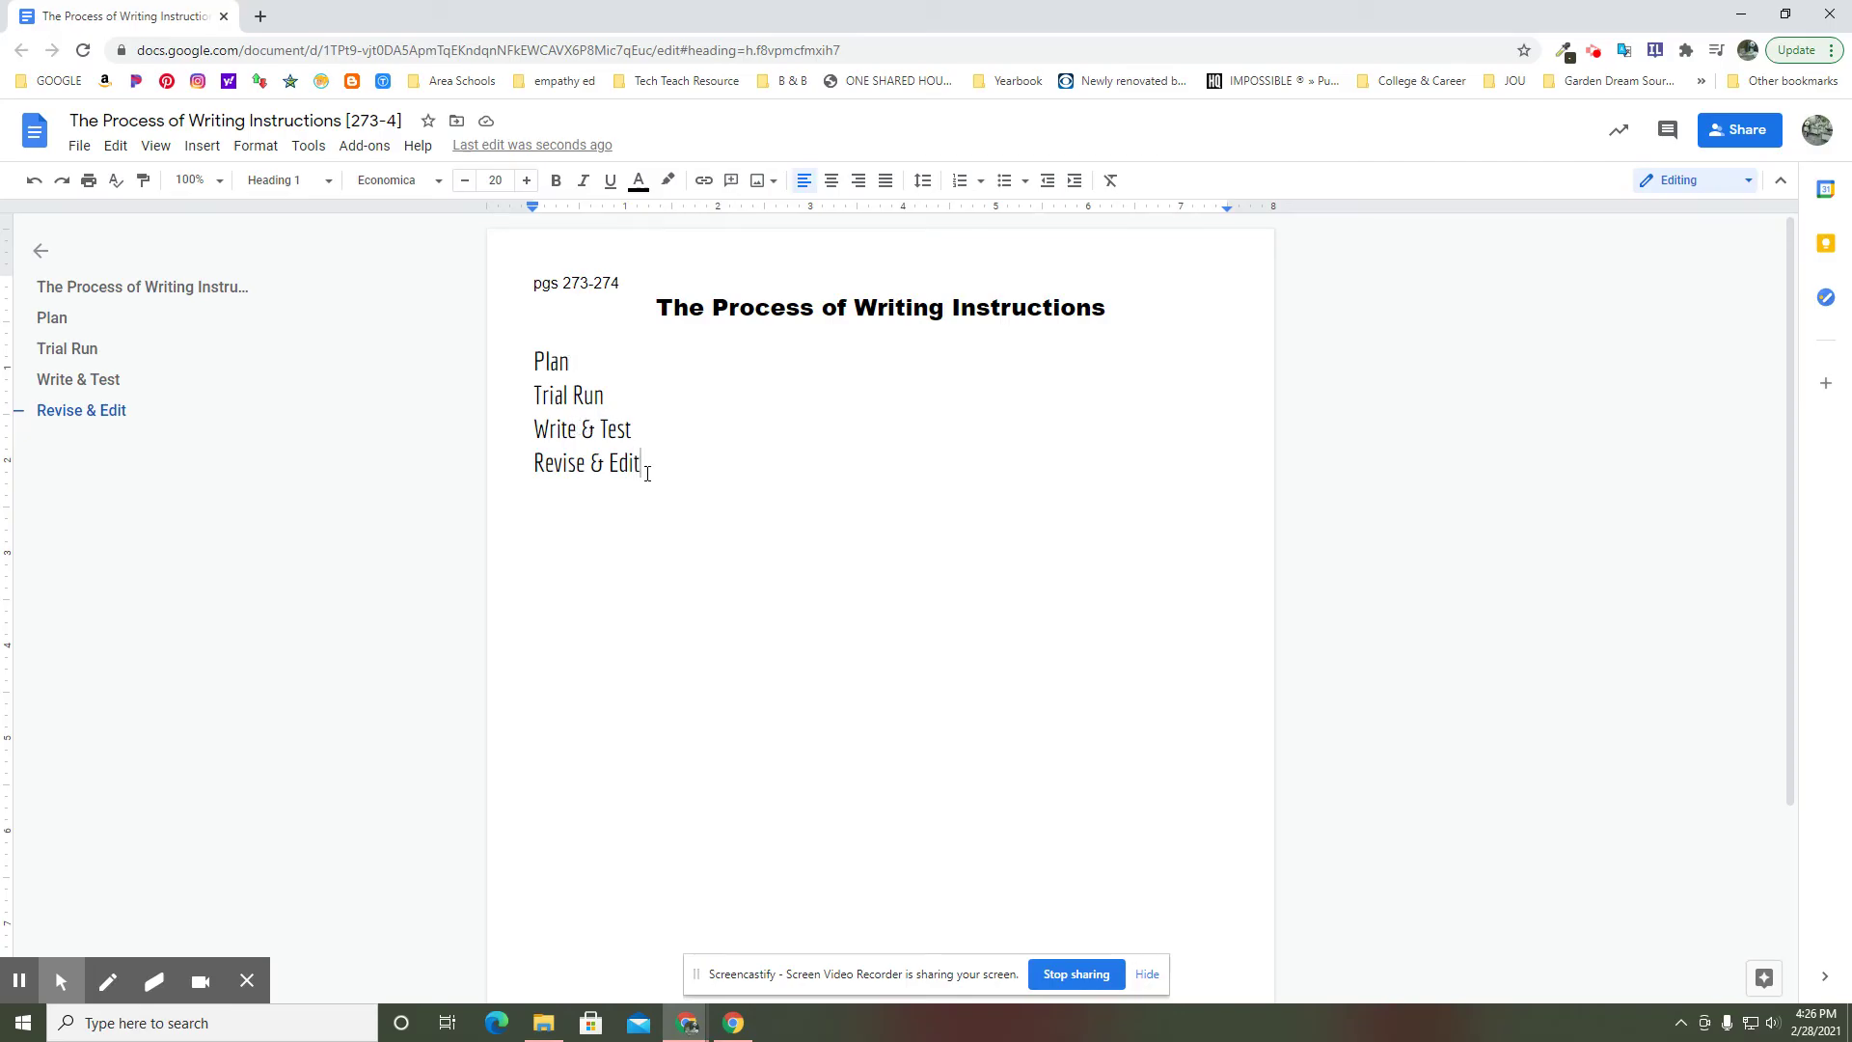
left_click(550, 349)
left_click(536, 428)
left_click(324, 188)
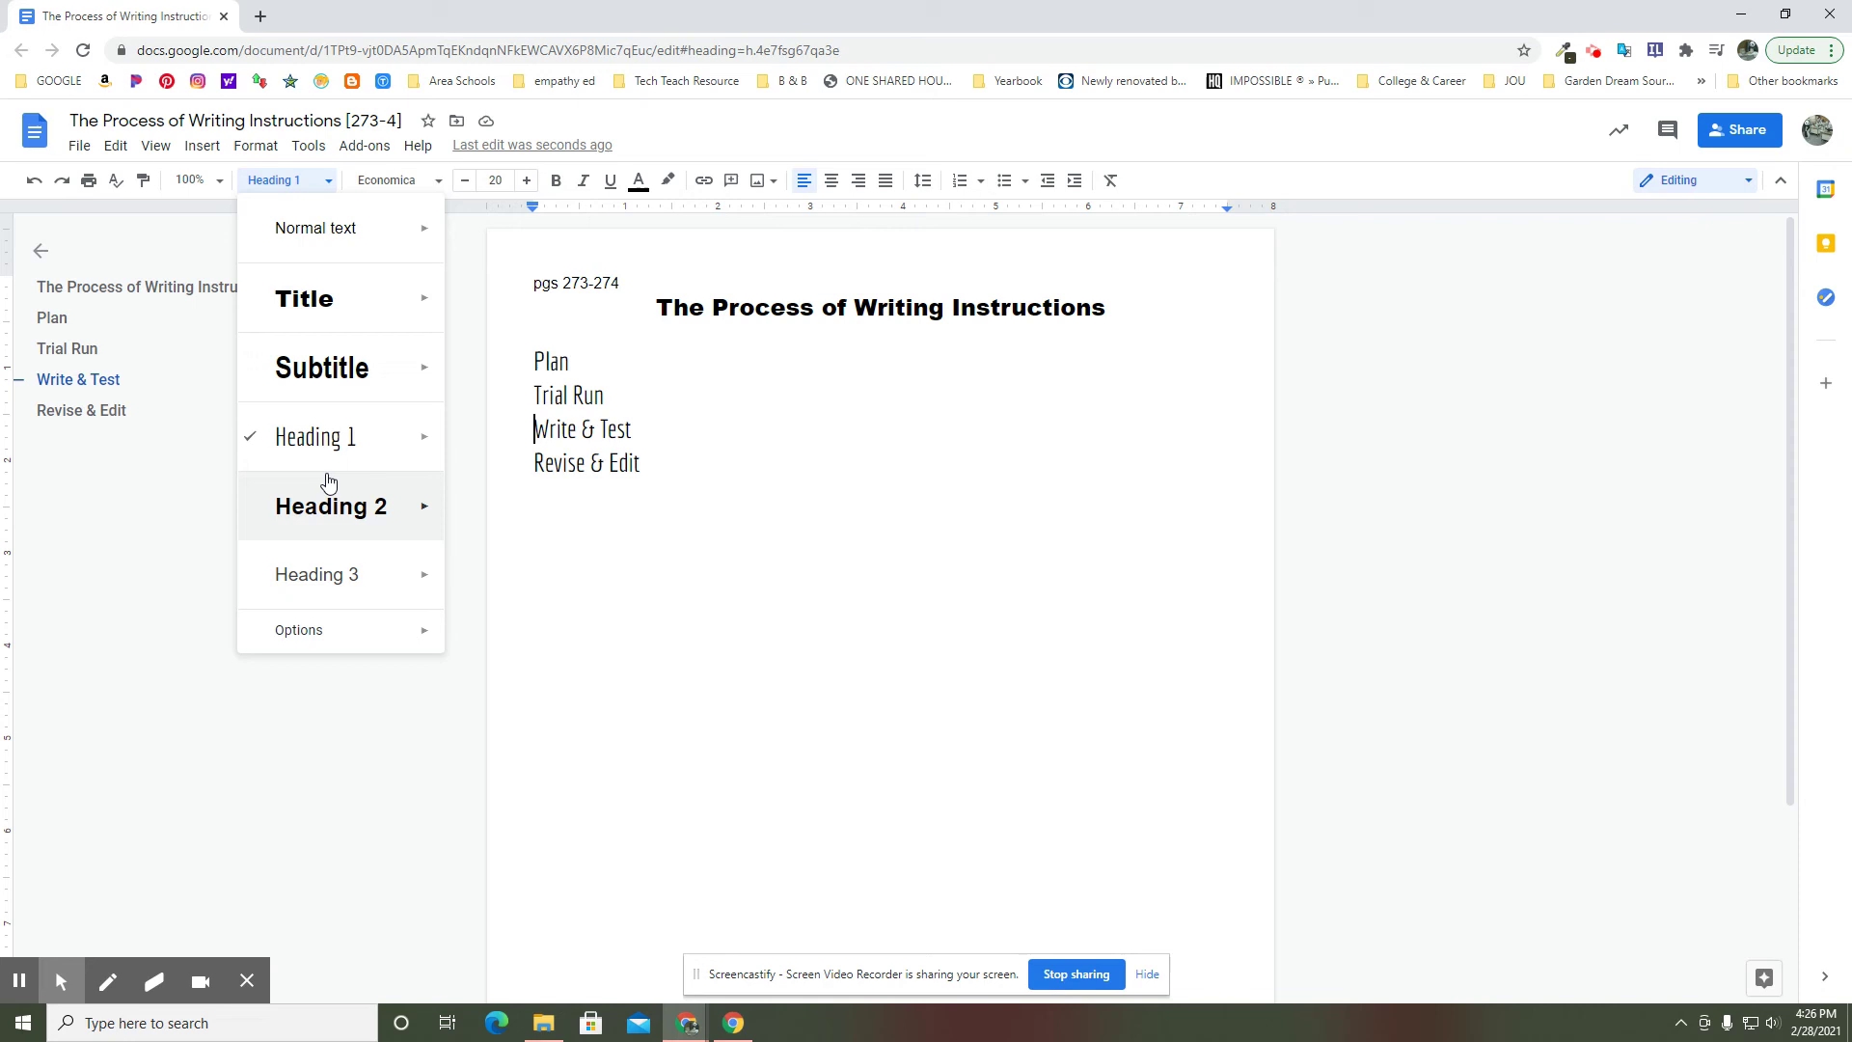
left_click(603, 427)
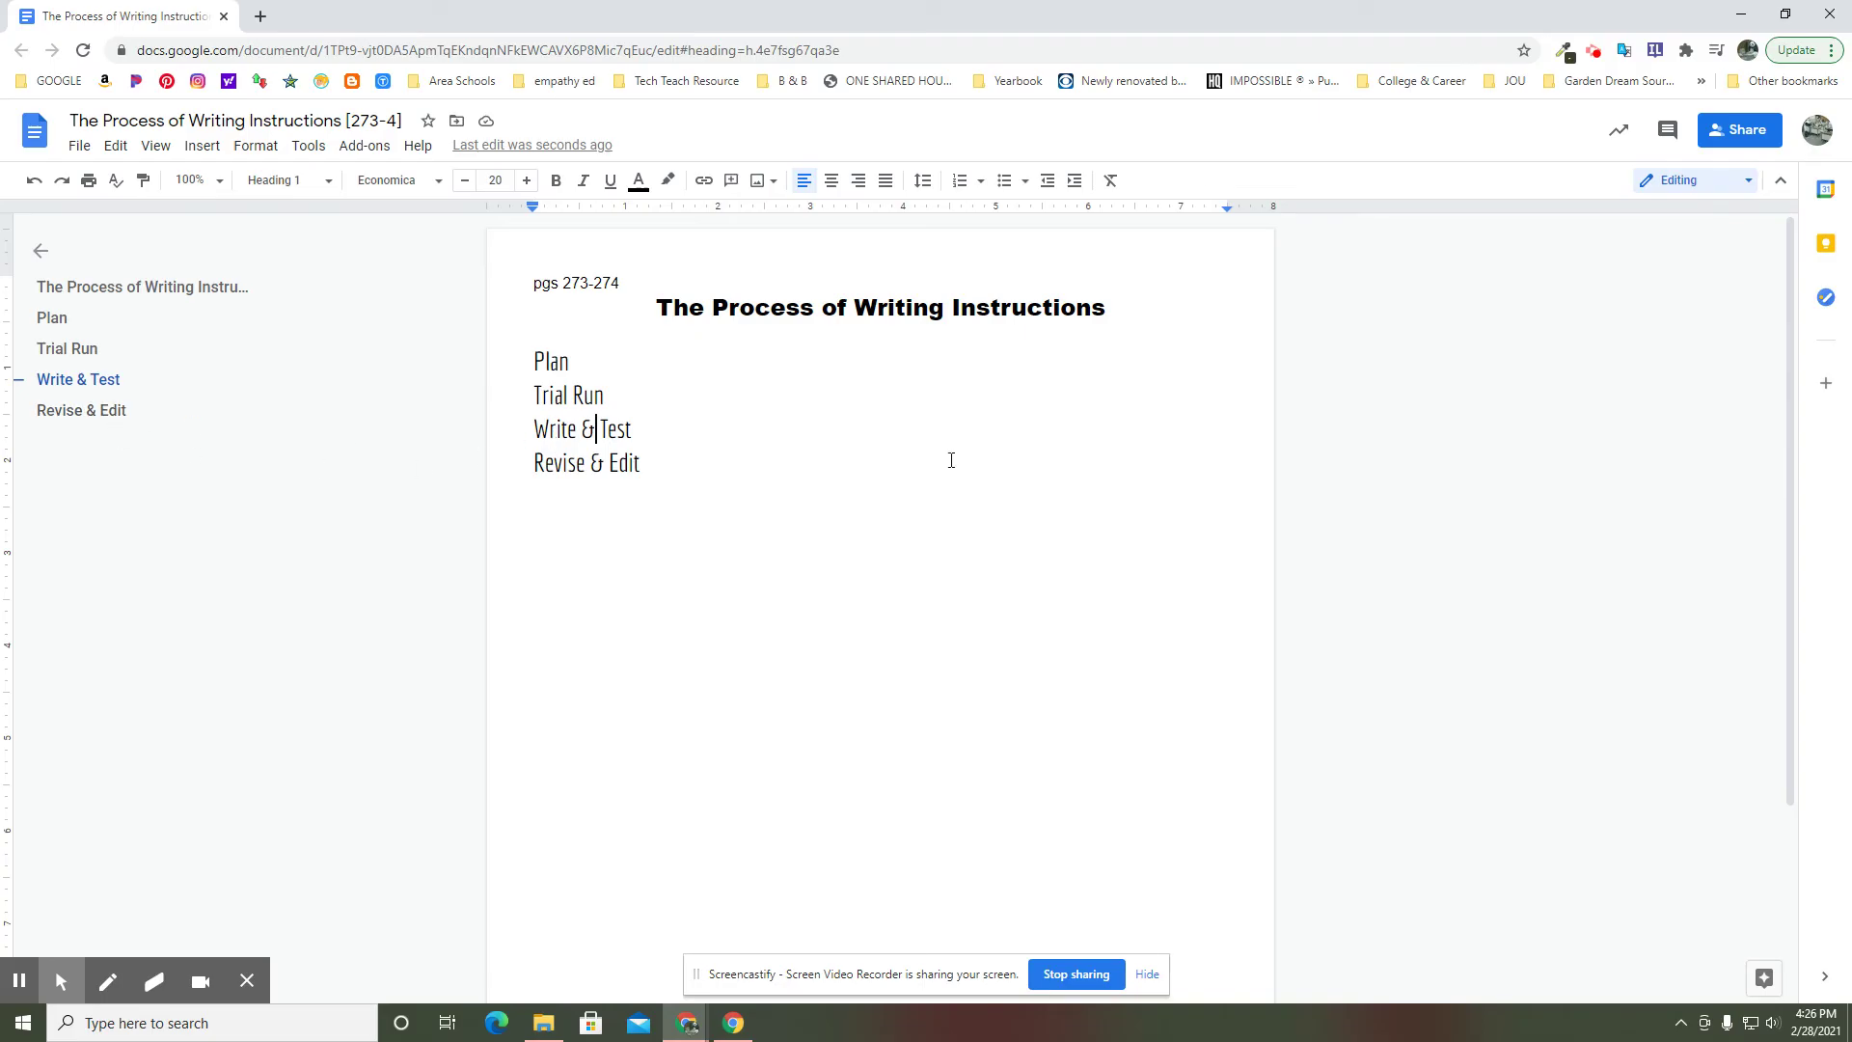
left_click(76, 414)
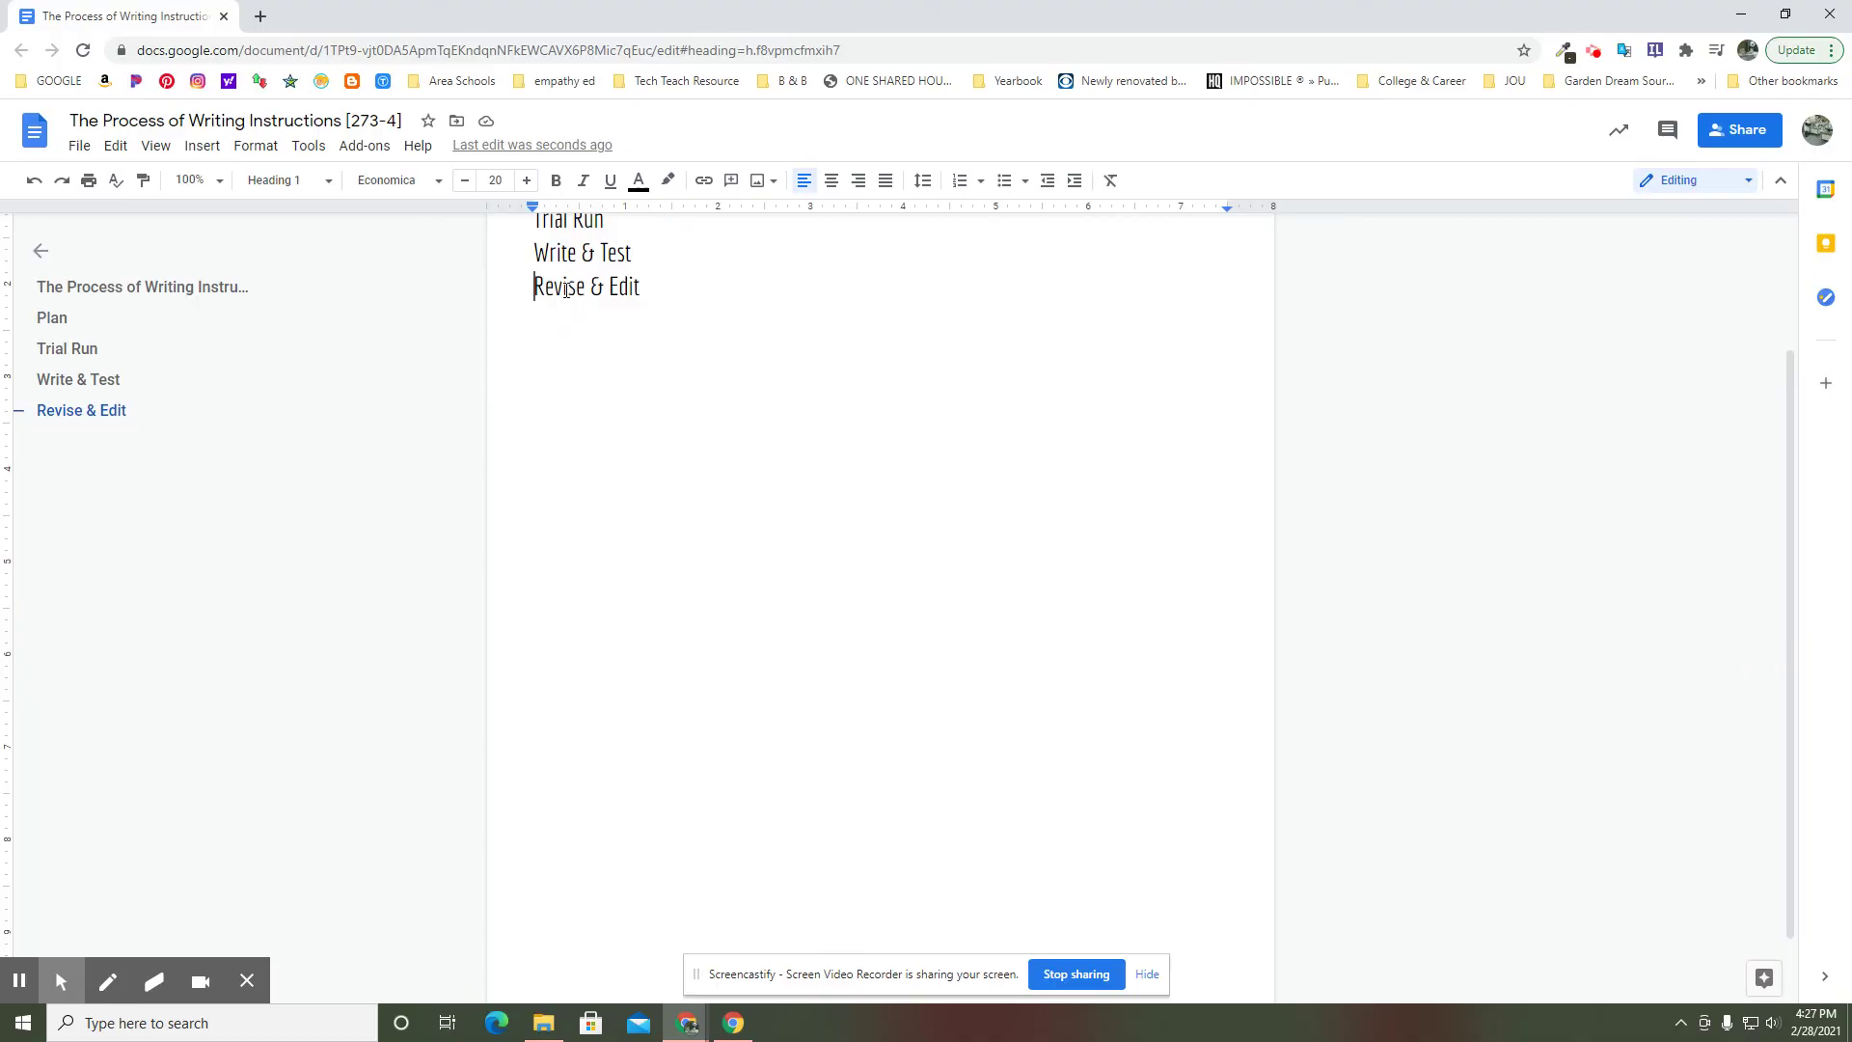
scroll(565, 292, "up", 2)
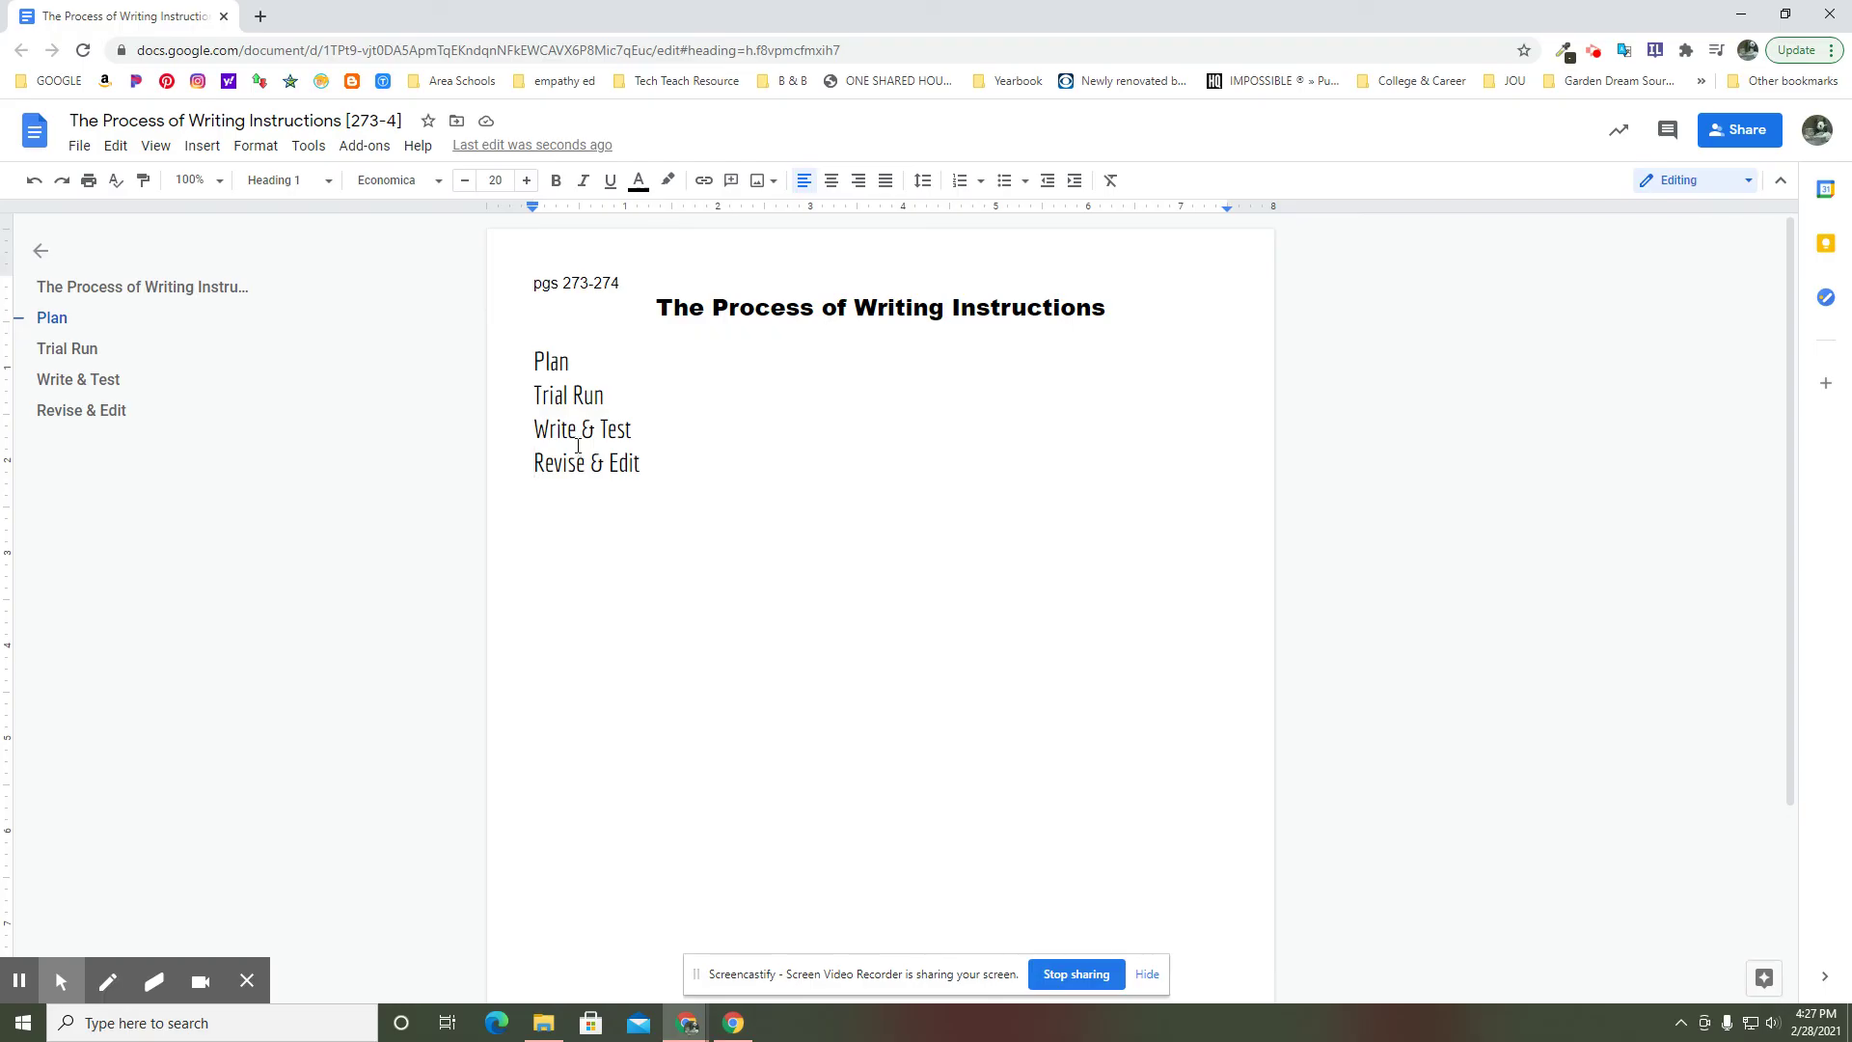
left_click(53, 316)
left_click(99, 299)
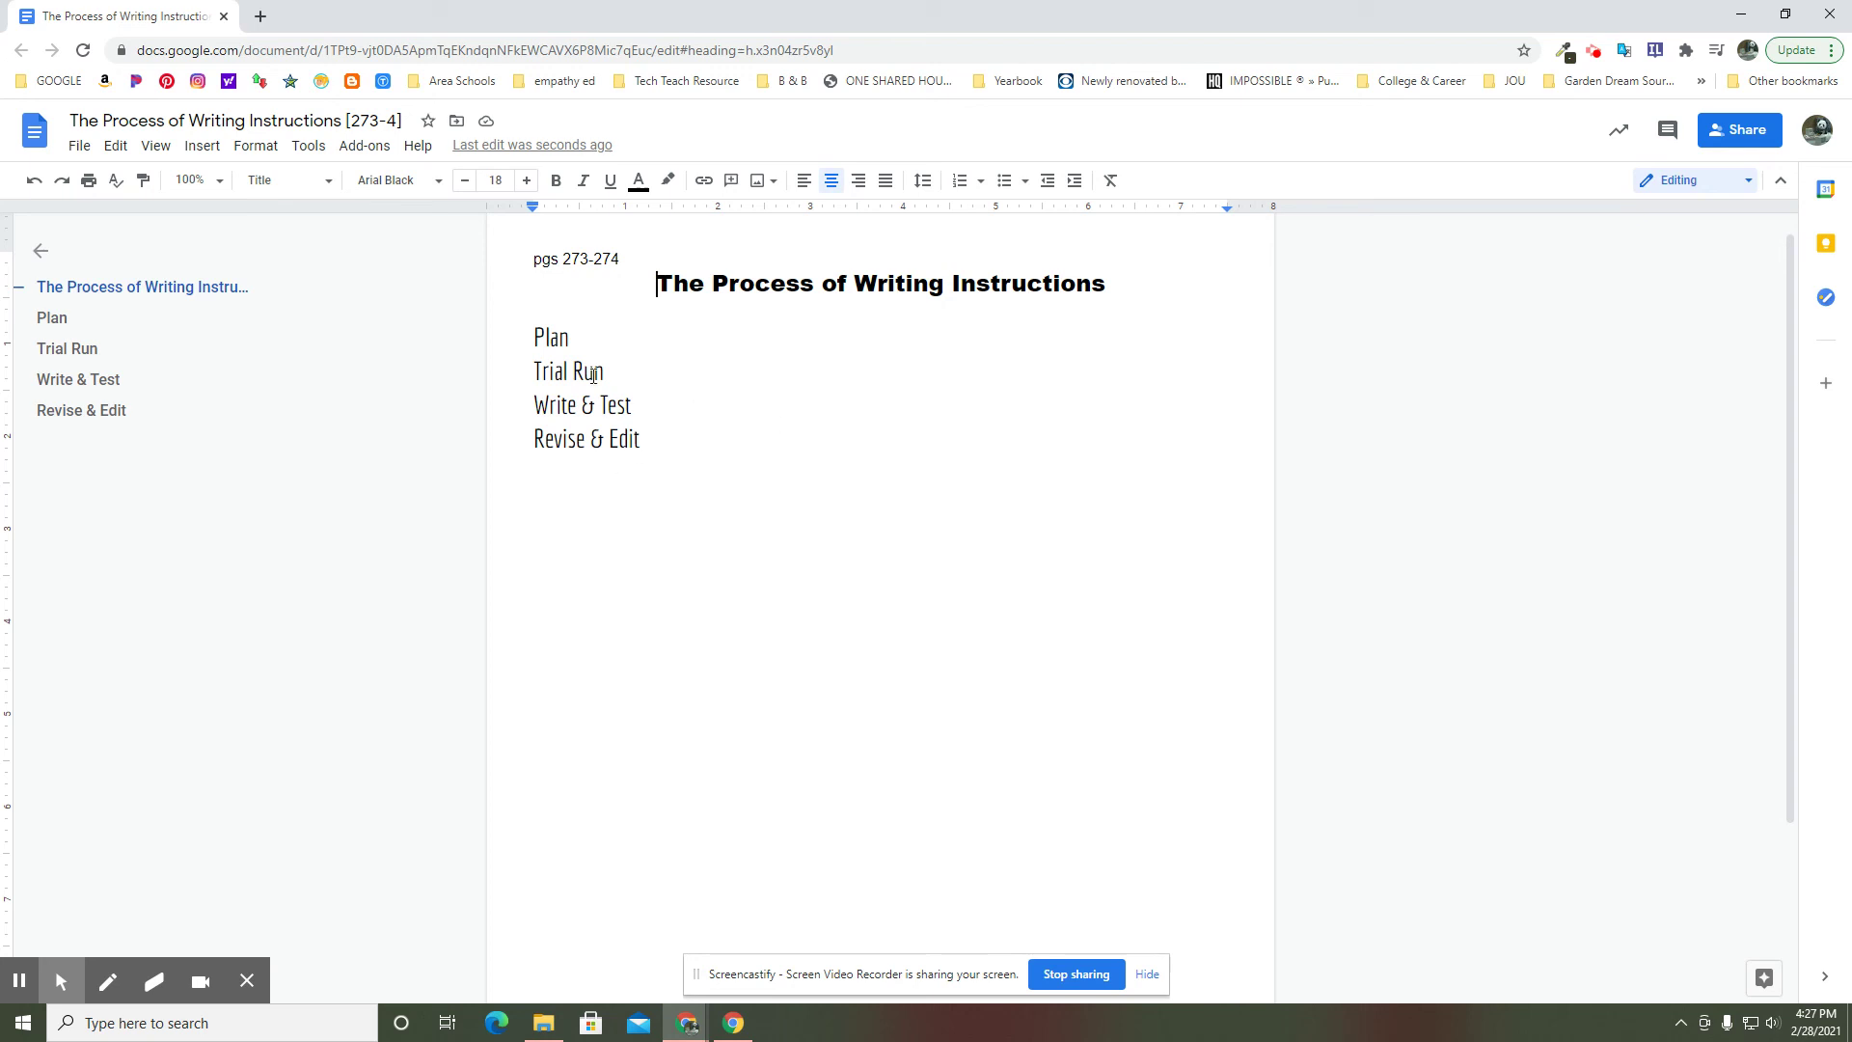
left_click(328, 185)
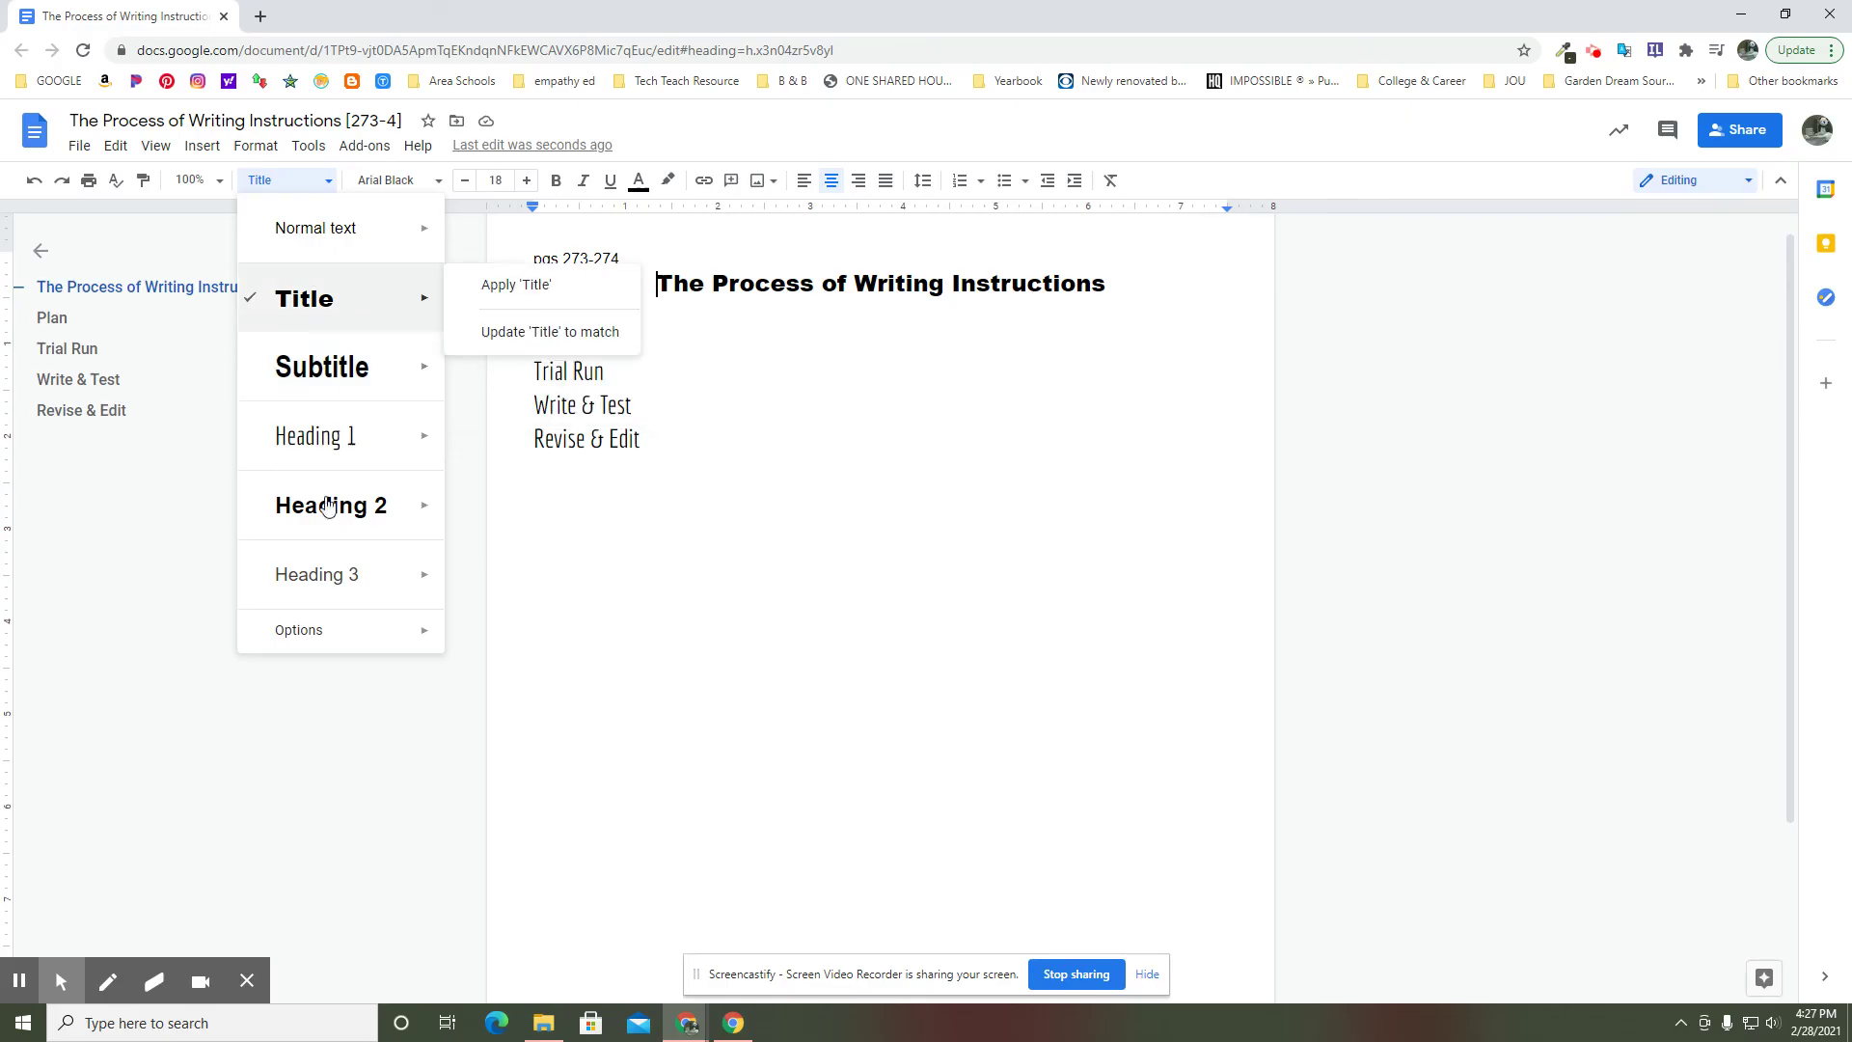
mouse_move(325, 532)
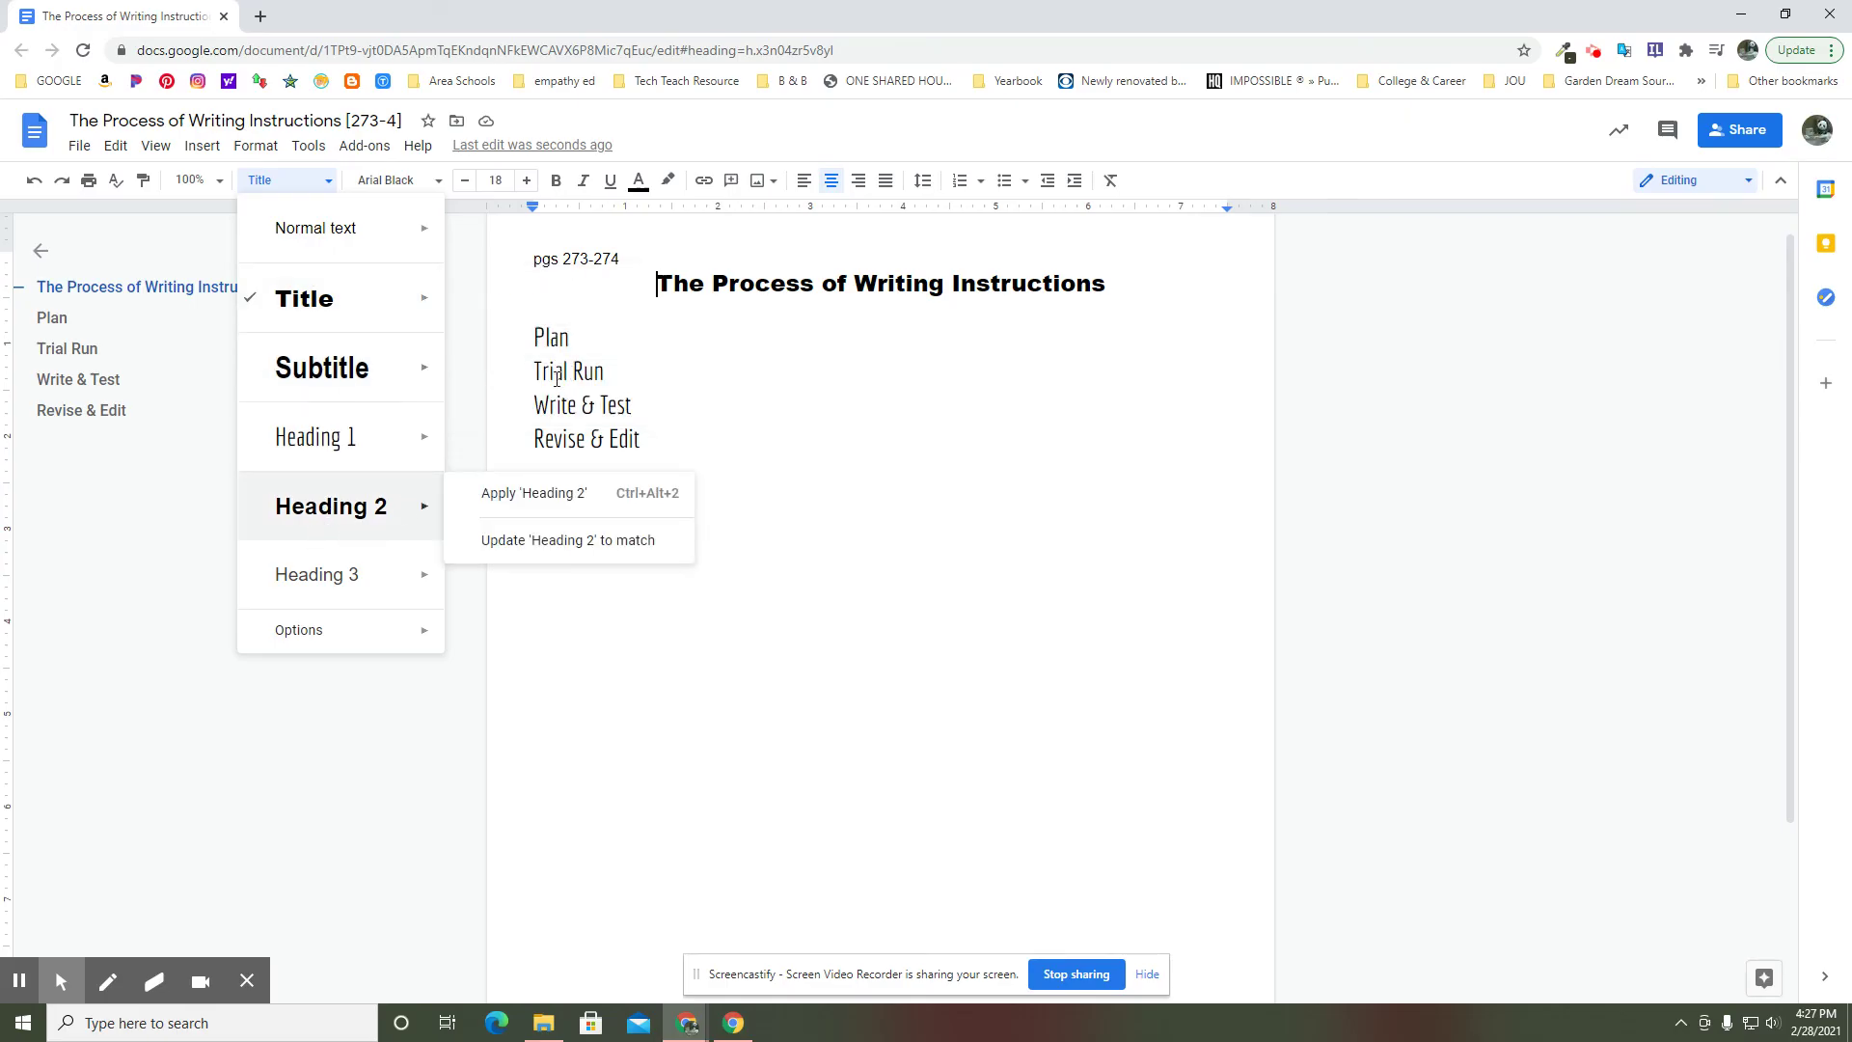
mouse_move(410, 456)
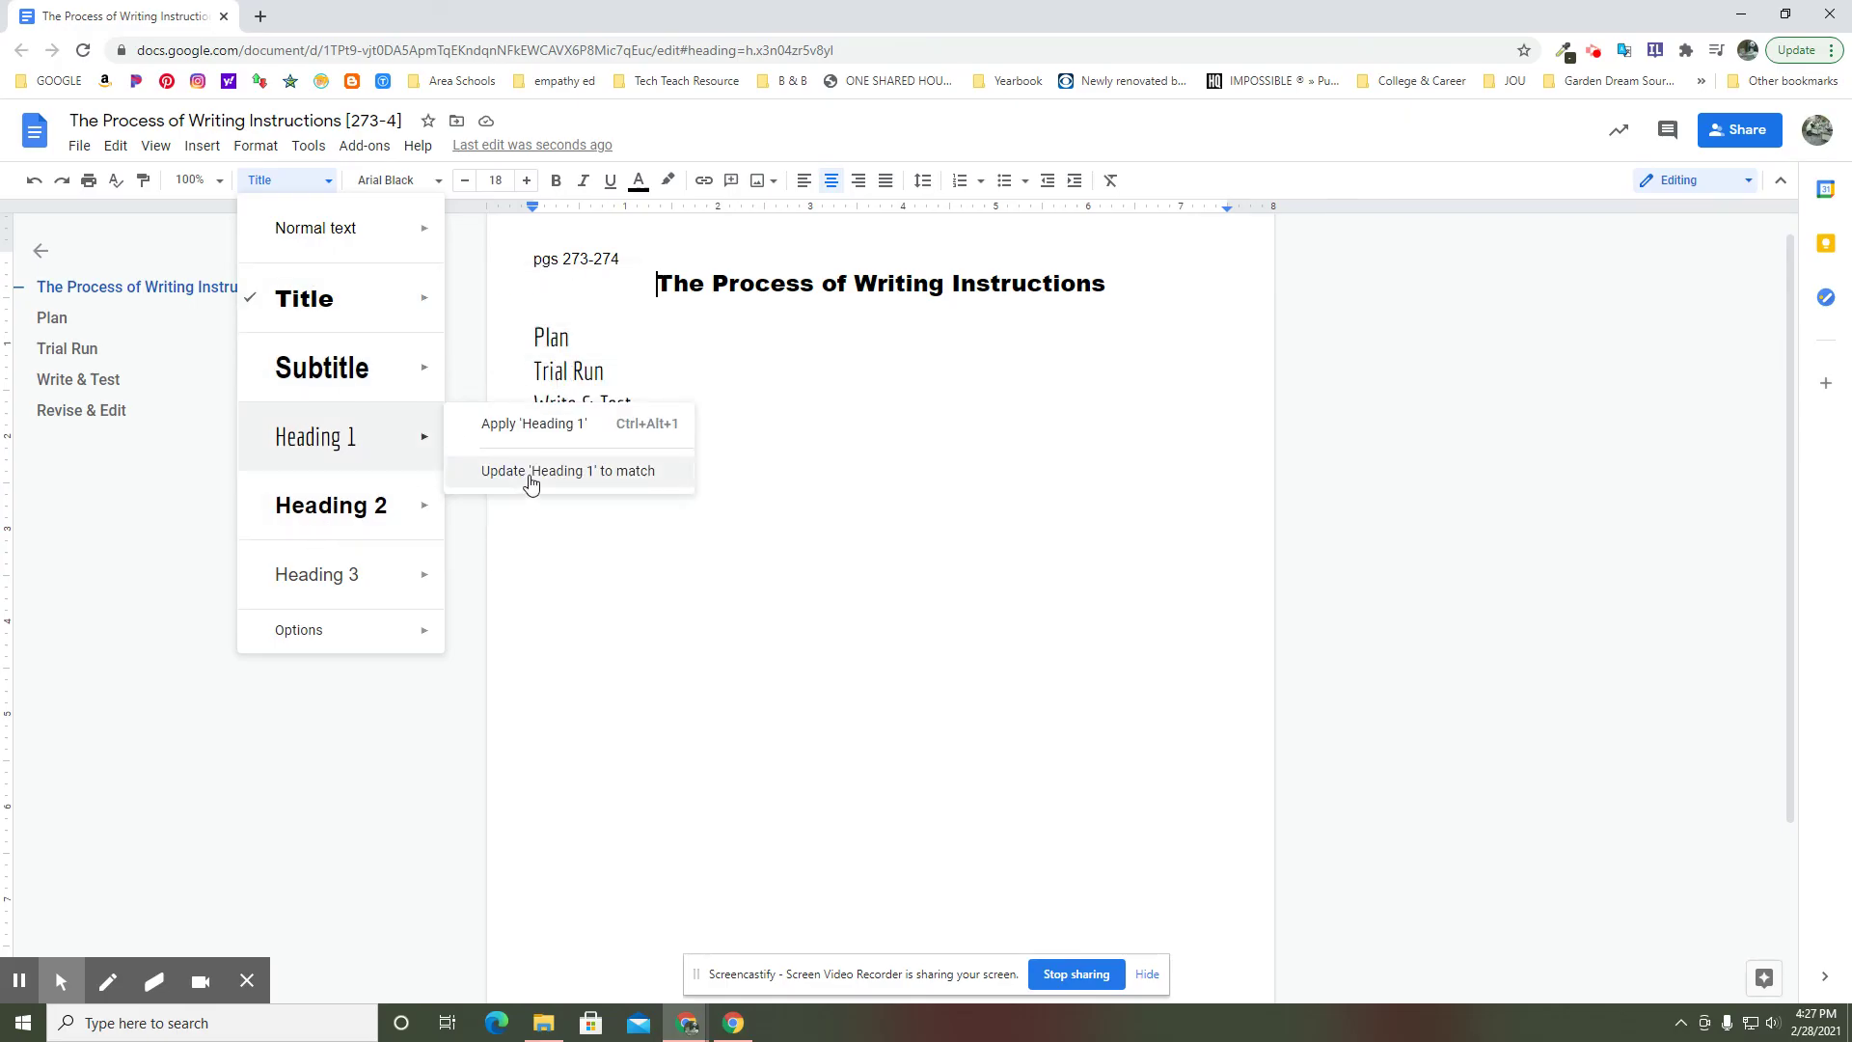
left_click(573, 372)
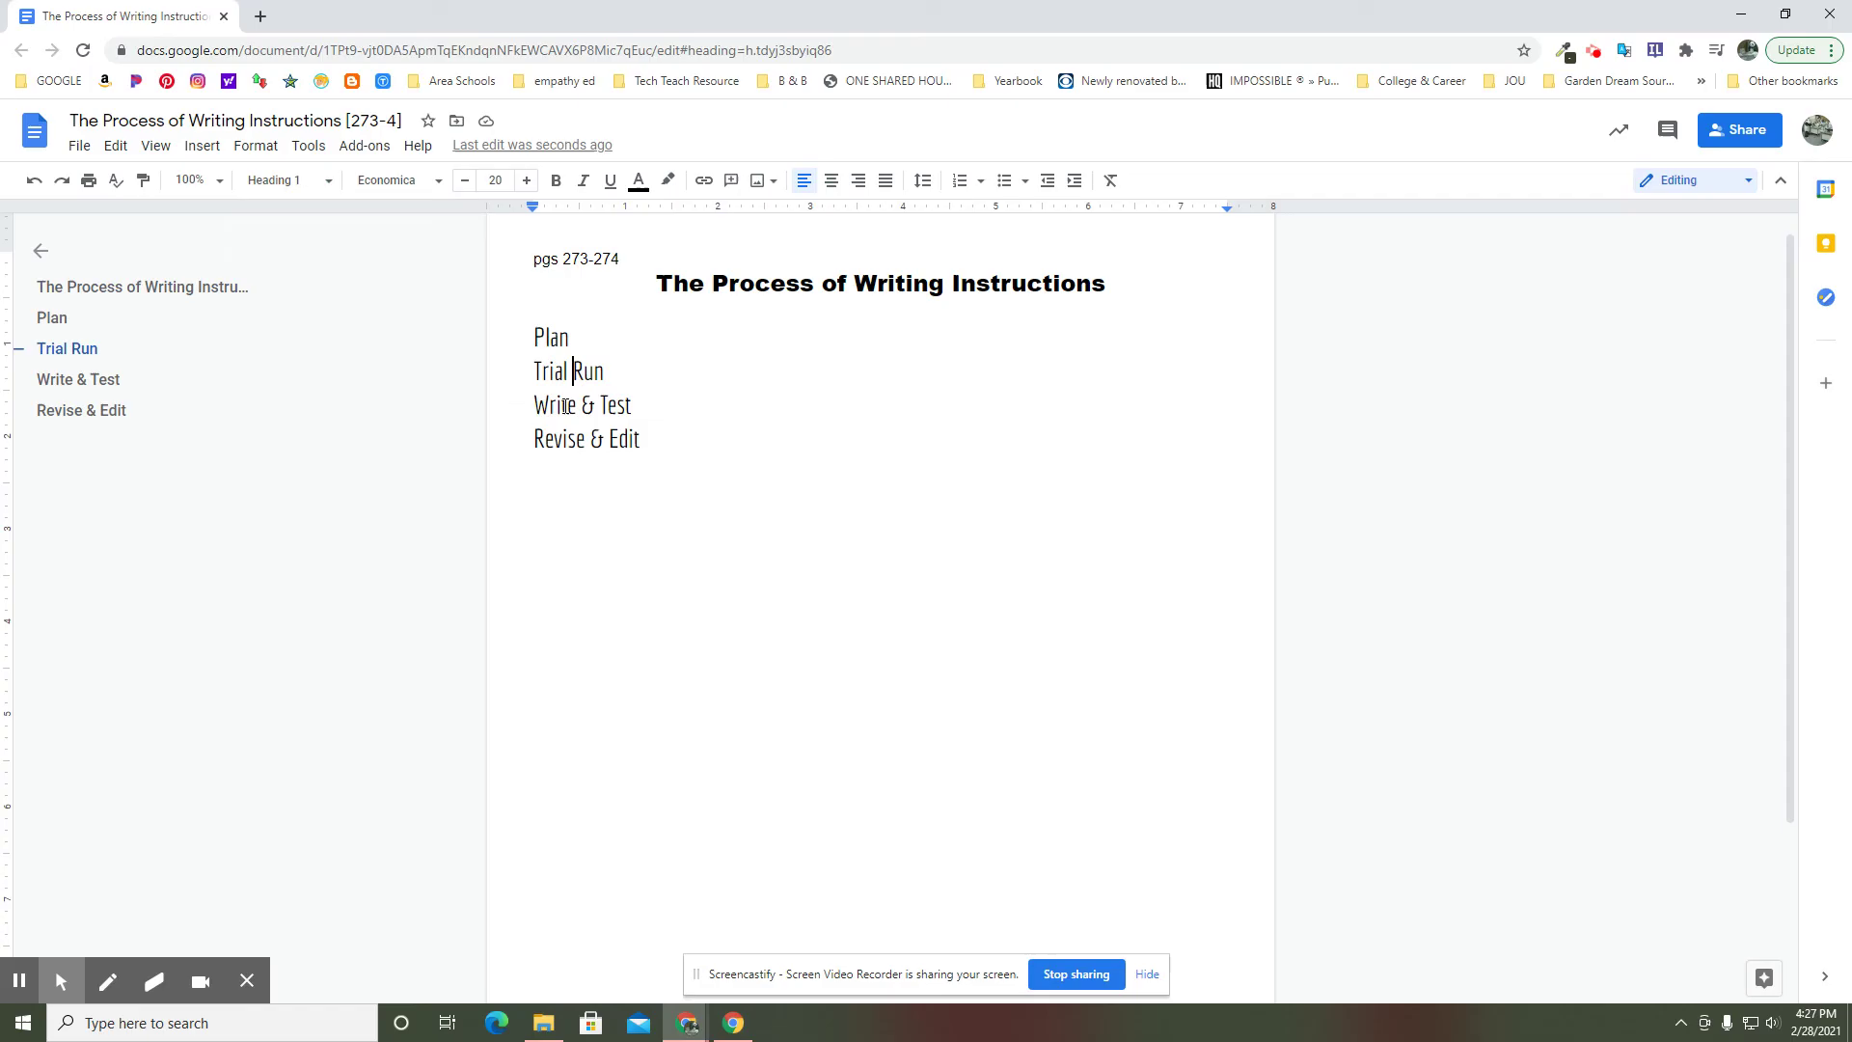
left_click(537, 337)
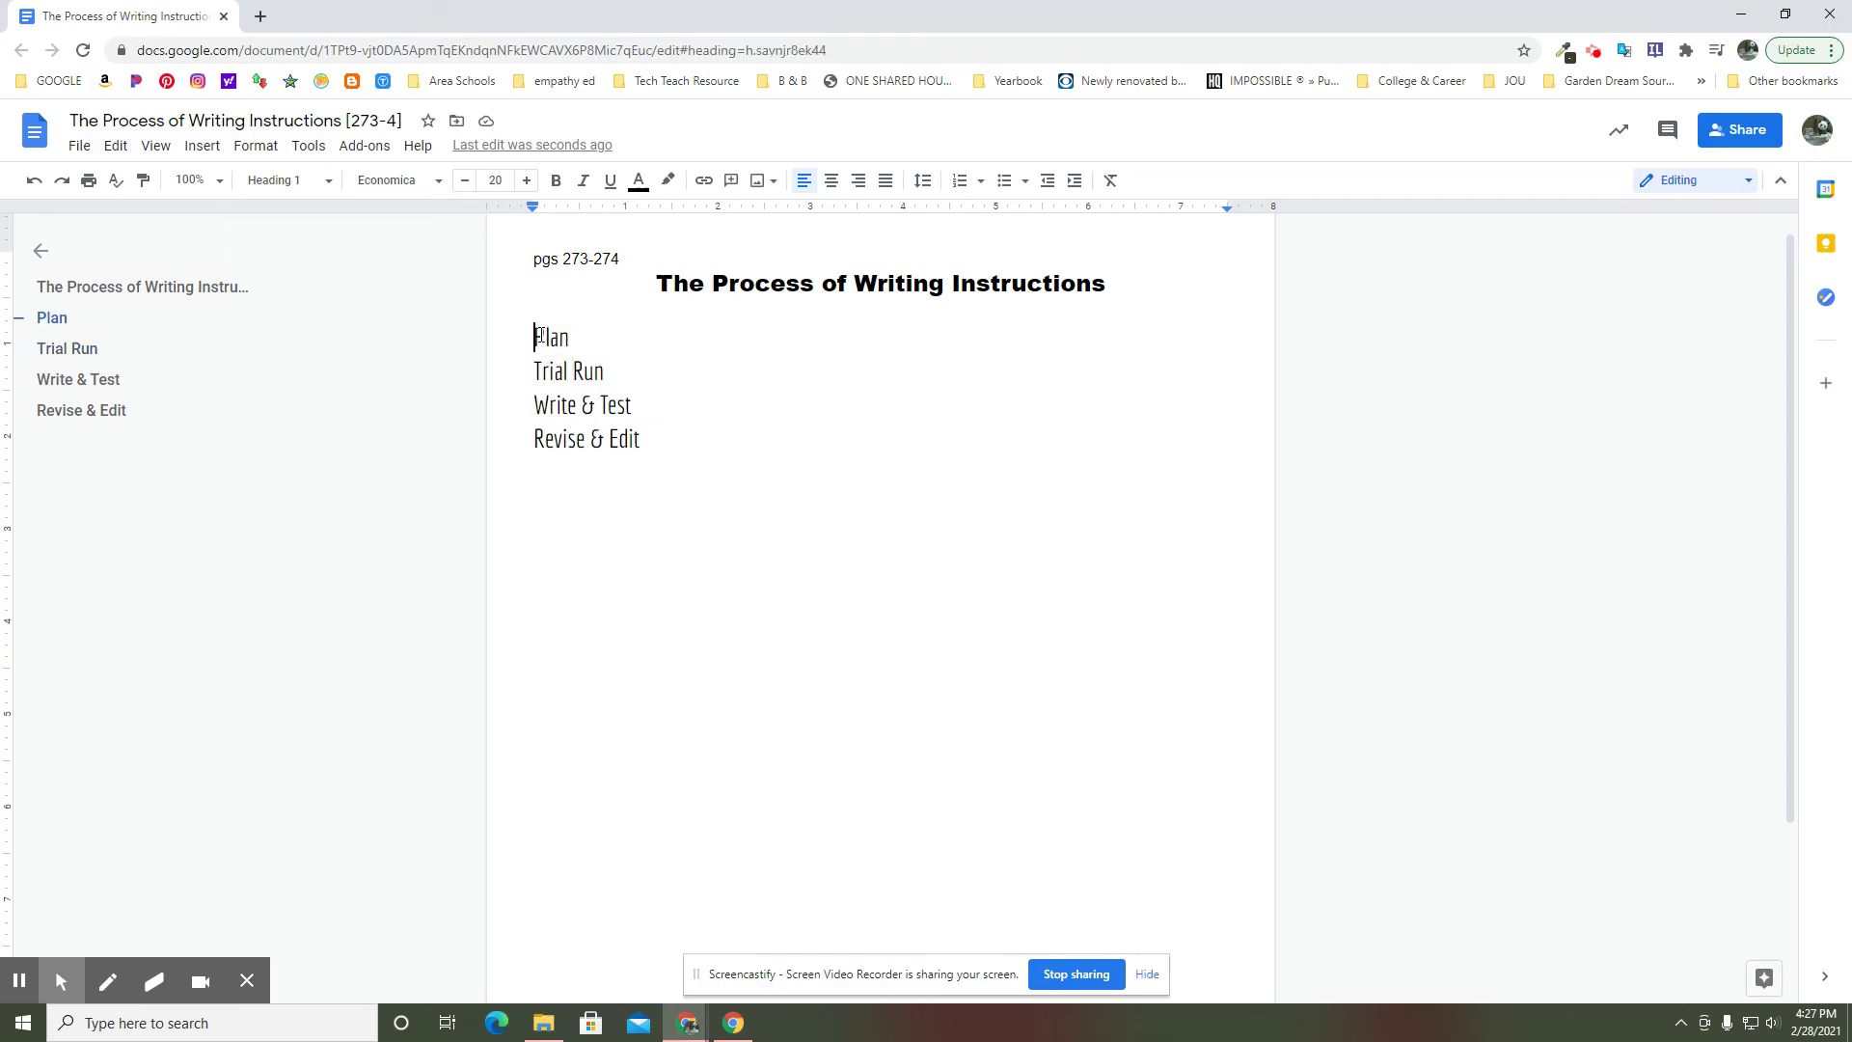